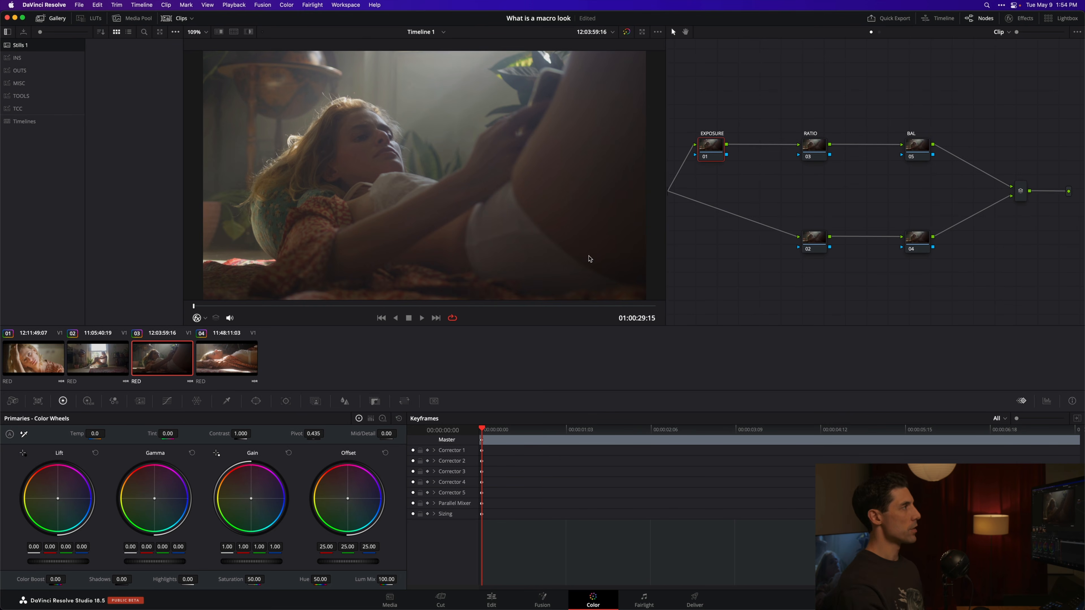
Step: Switch the node graph from clip to timeline level and show the LUT browser
{"action": "left_click", "coordinate": [879, 32]}
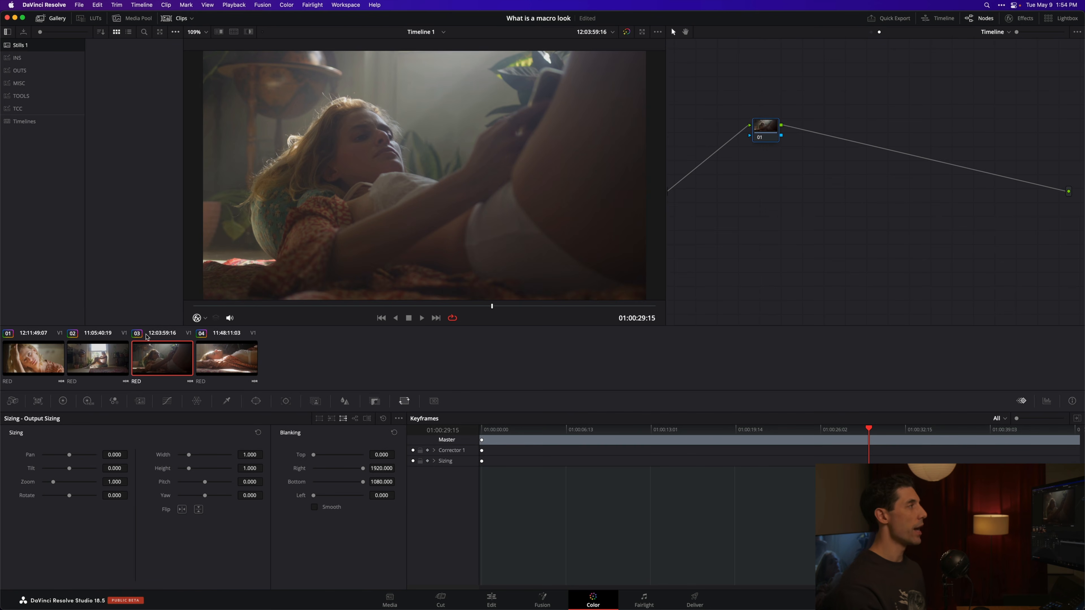
{"action": "left_click_drag", "start_coordinate": [757, 125], "coordinate": [764, 125]}
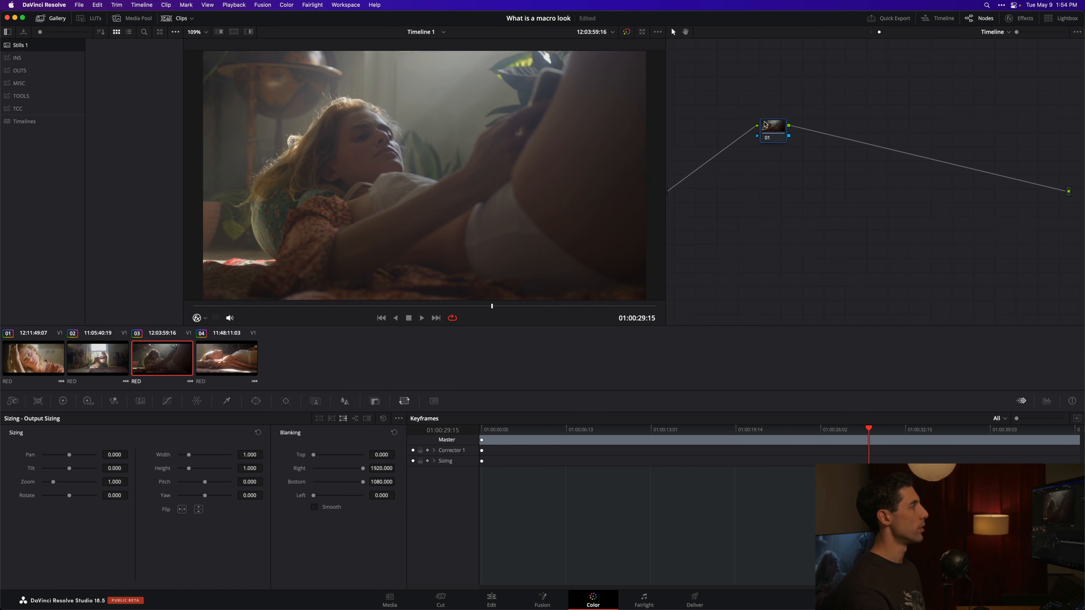
{"action": "left_click", "coordinate": [92, 18]}
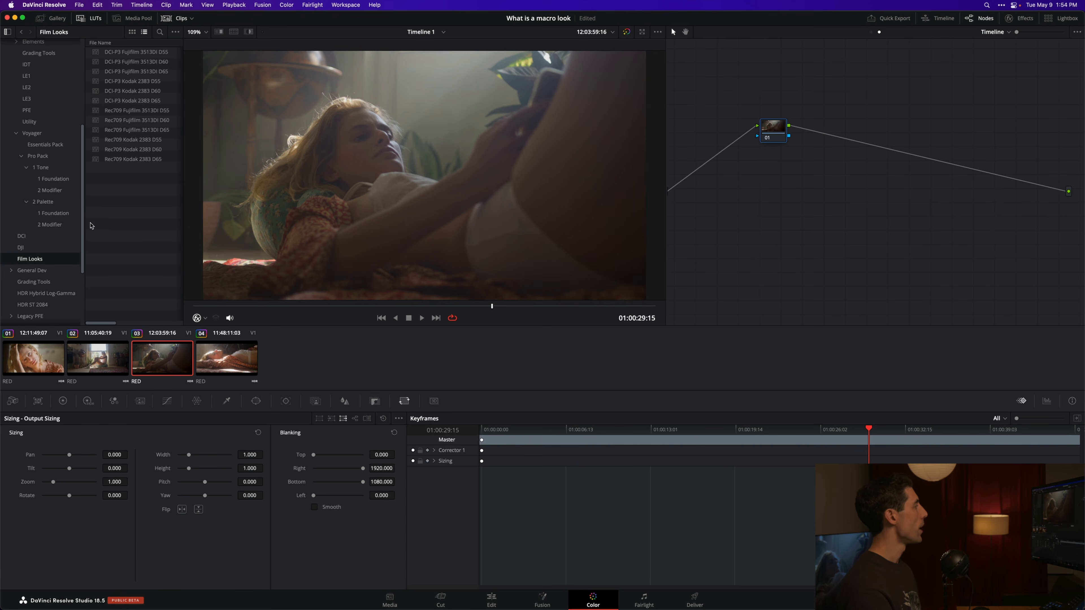
Step: Apply the Rec709 Kodak 2383 D65 film look LUT to the timeline node and compare the image with the grade bypassed
{"action": "scroll", "coordinate": [82, 215], "scroll_direction": "down", "scroll_amount": 1}
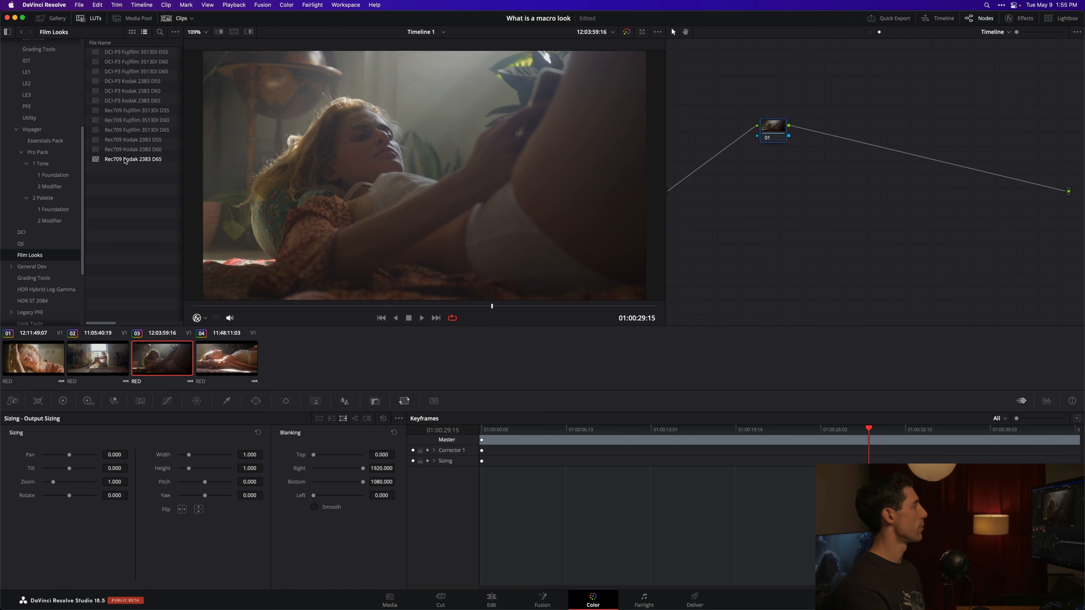
{"action": "double_click", "coordinate": [128, 160]}
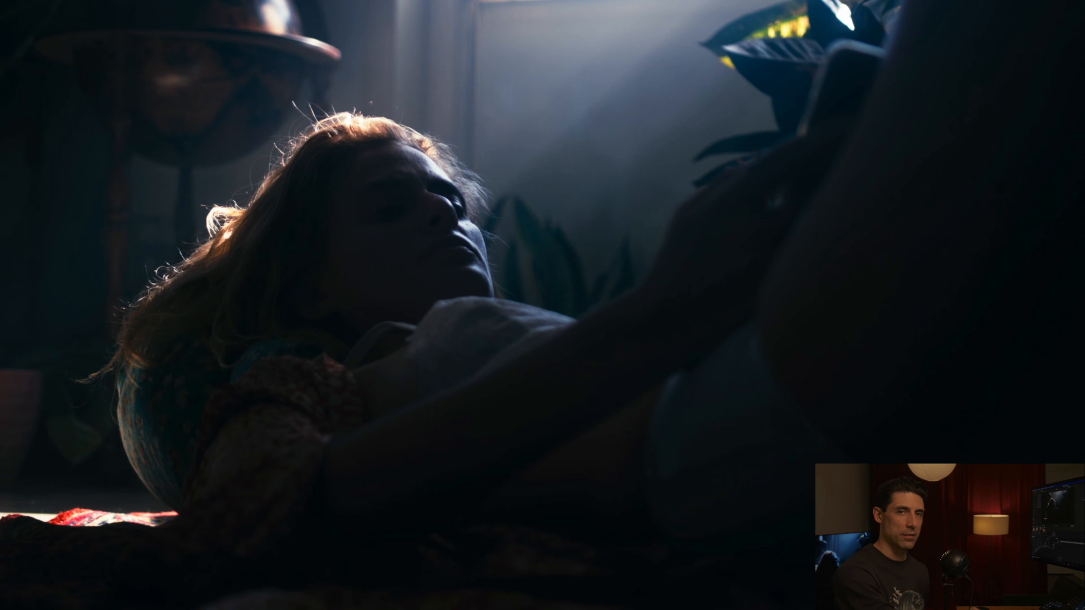
{"action": "key", "text": "shift+d"}
{"action": "key", "text": "shift+d"}
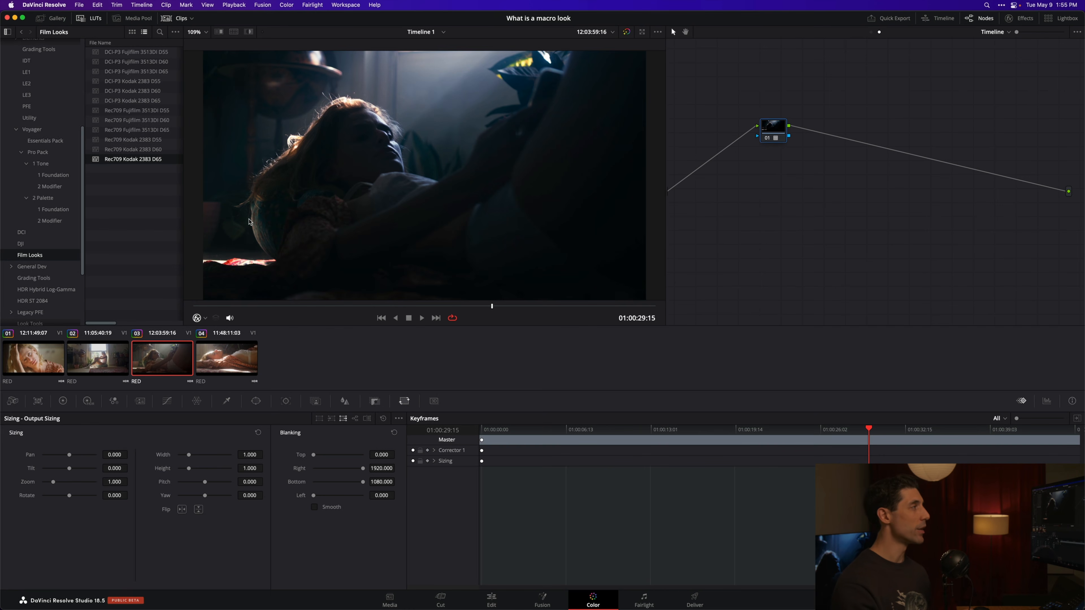
Step: Remove the Rec709 Kodak 2383 D65 LUT so the timeline graph holds only an empty node
{"action": "left_click_drag", "start_coordinate": [773, 130], "coordinate": [771, 133]}
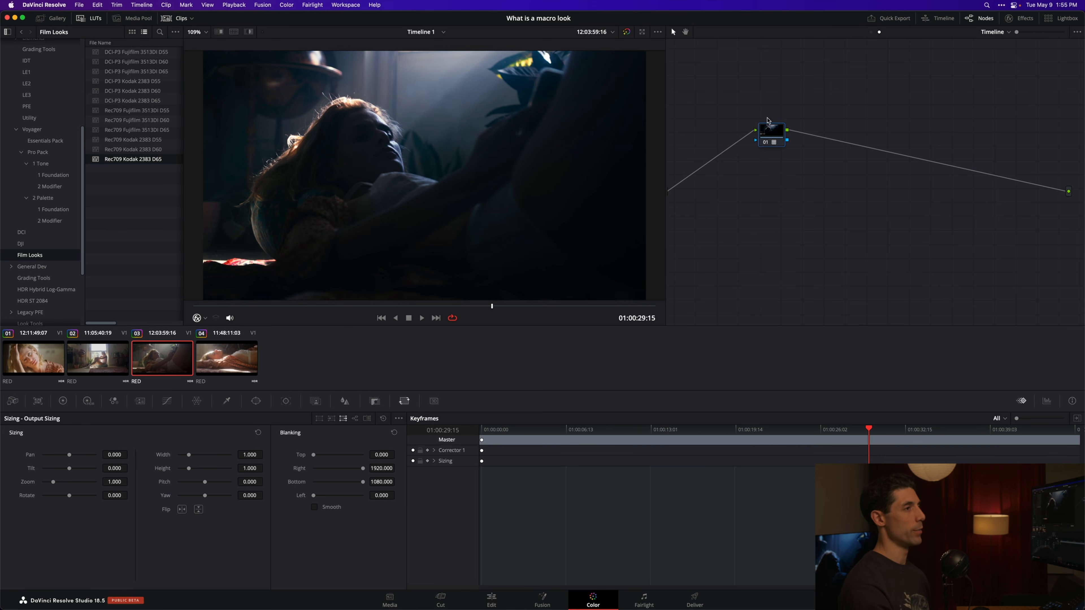
{"action": "key", "text": "Delete"}
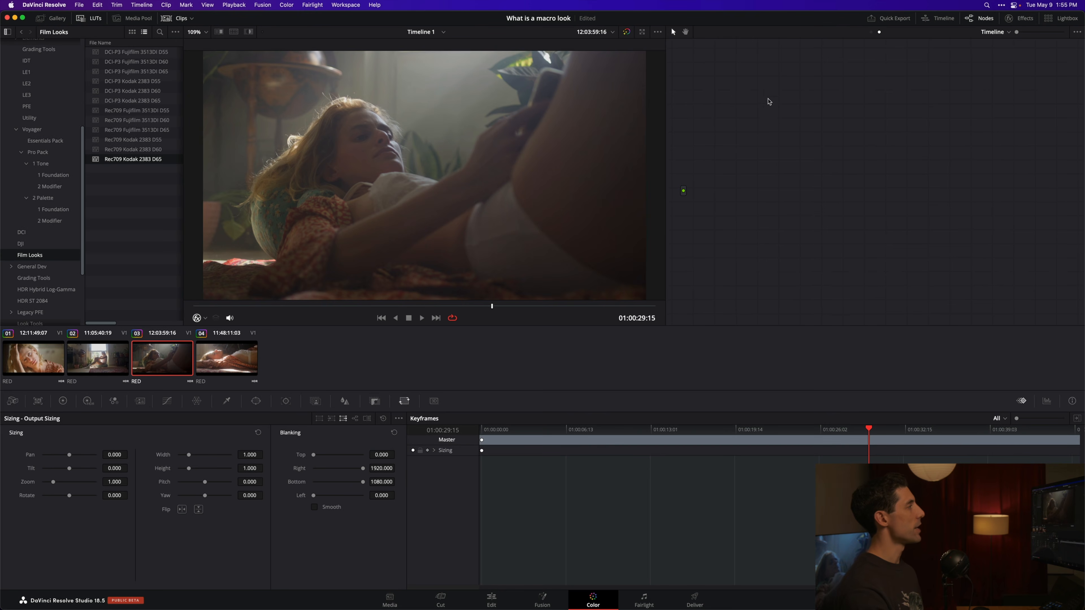
{"action": "key", "text": "super+z"}
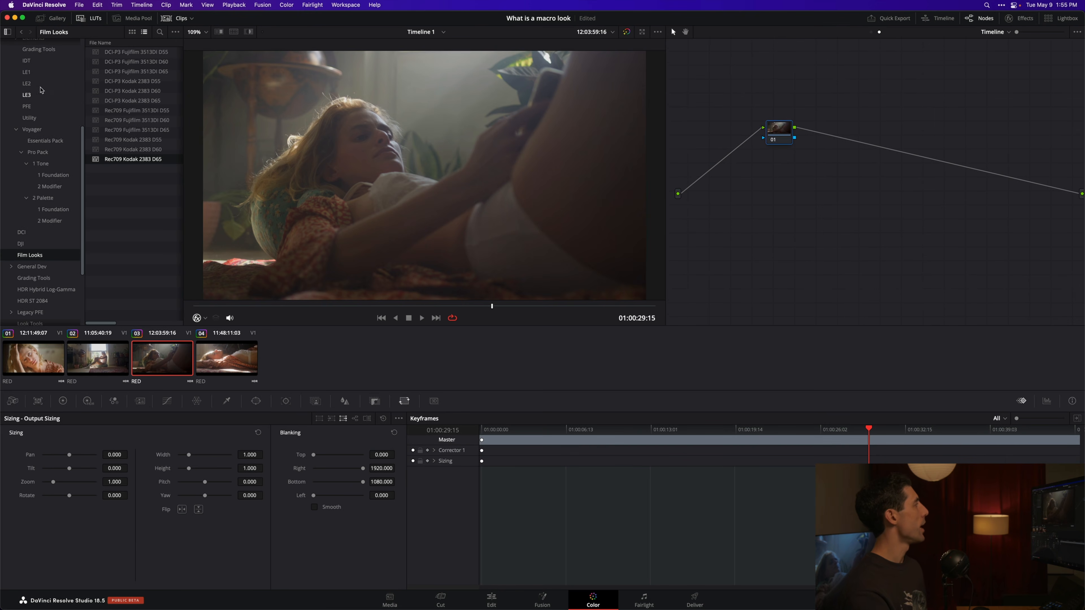
Step: Apply the 2383_DWG_to_DWG_v2 LUT from the PFE folder to the timeline node
{"action": "left_click", "coordinate": [42, 107]}
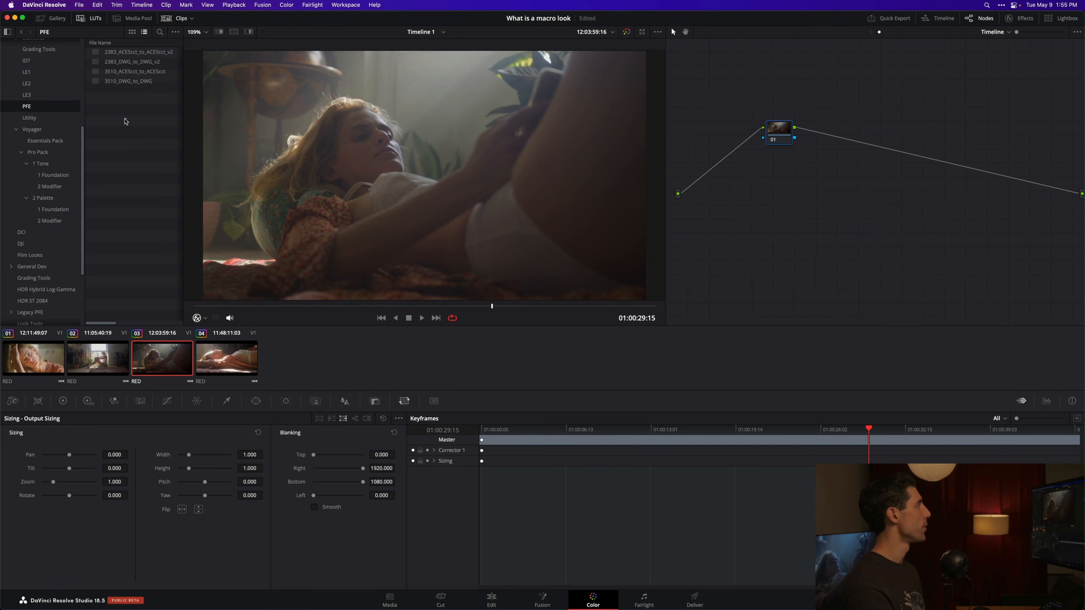
{"action": "left_click", "coordinate": [125, 62]}
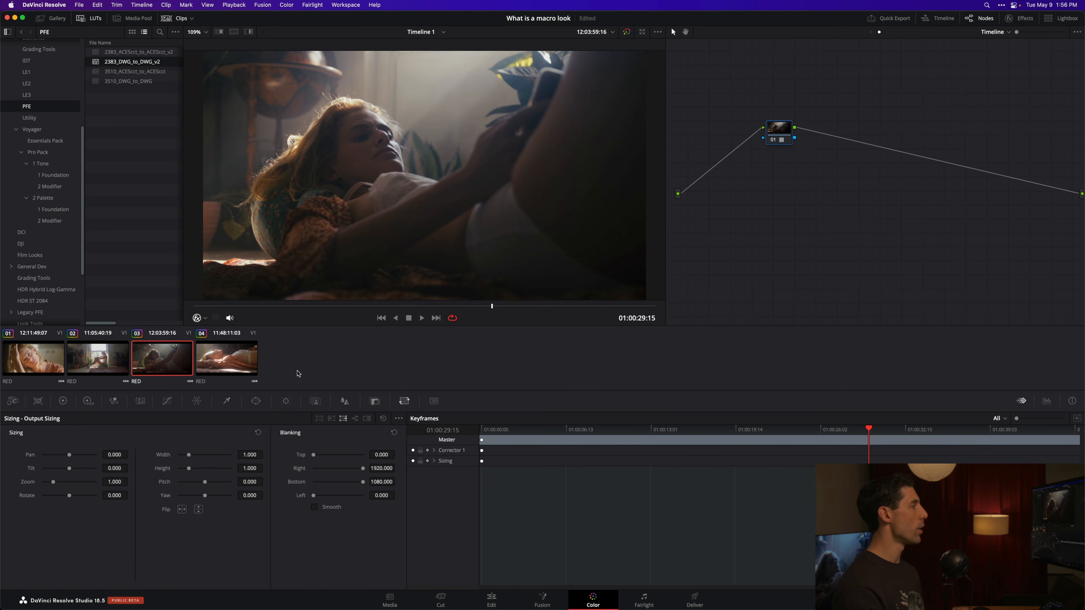
Step: Go to the first clip, show the stills gallery, and label the timeline node 2383
{"action": "key", "text": "Home"}
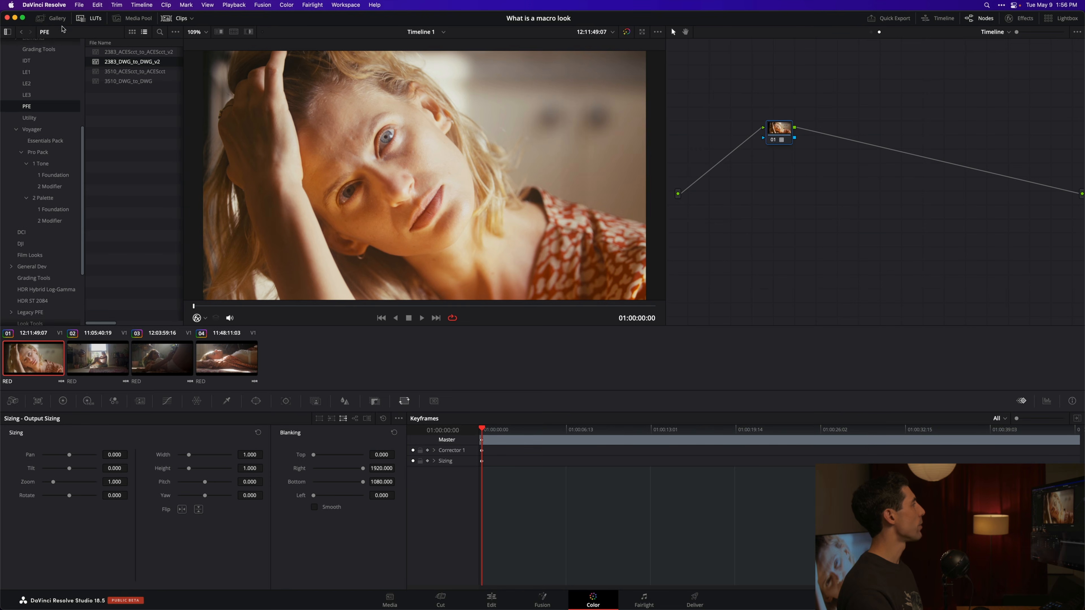
{"action": "left_click", "coordinate": [51, 18]}
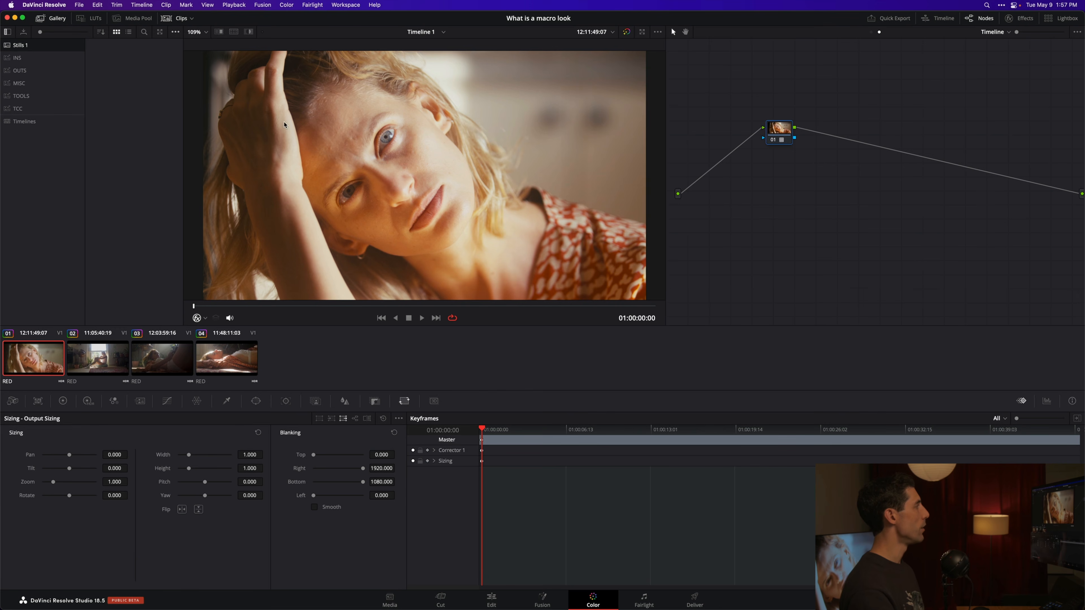
{"action": "right_click", "coordinate": [297, 120]}
{"action": "left_click", "coordinate": [302, 126]}
{"action": "right_click", "coordinate": [769, 134]}
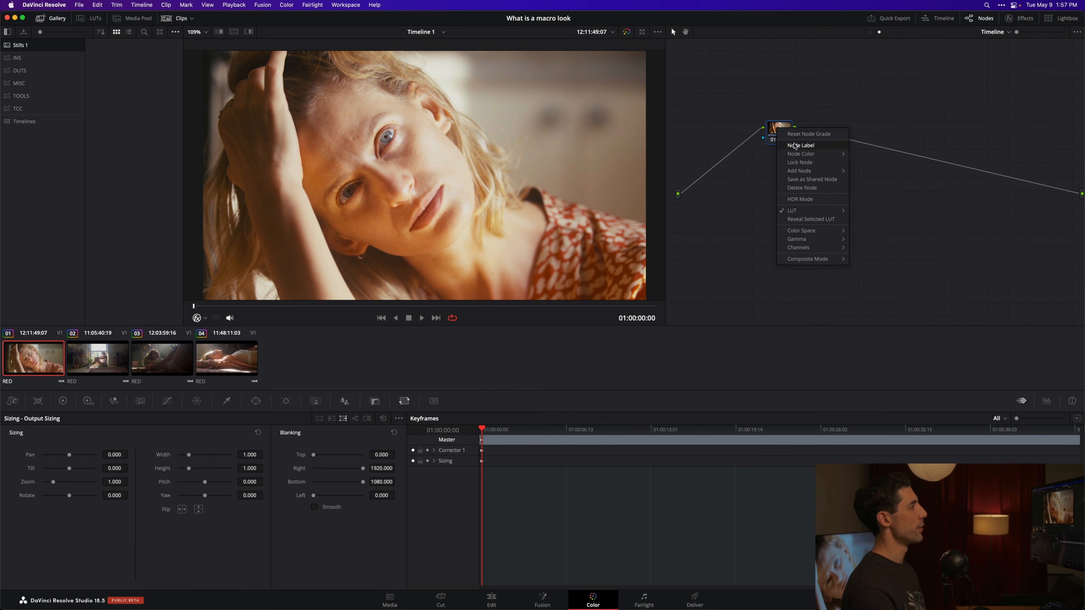
{"action": "left_click", "coordinate": [786, 144]}
{"action": "type", "text": "2383"}
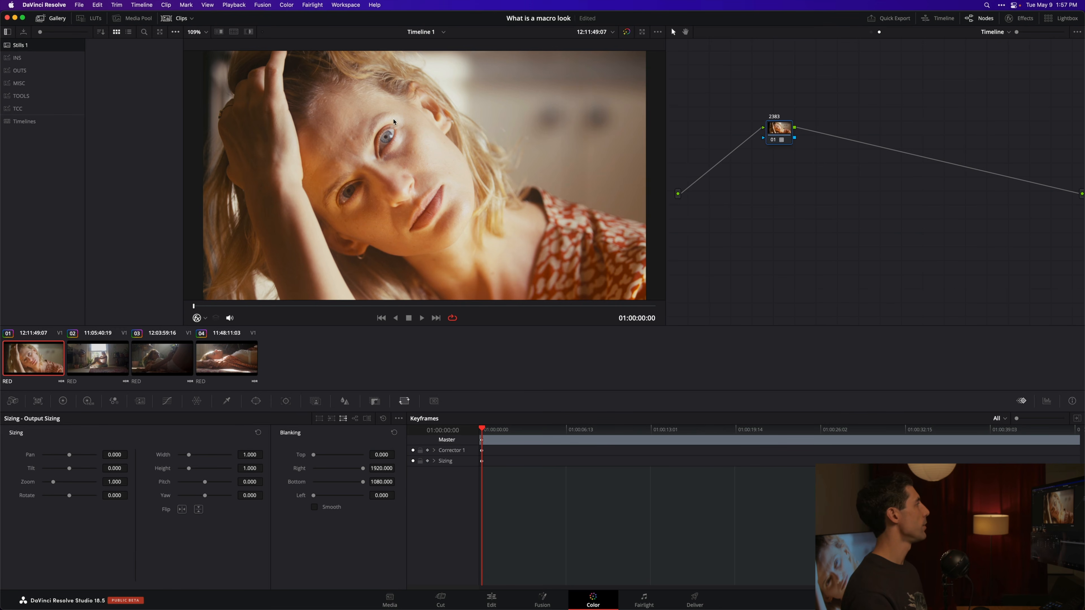
Step: Grab a still of the first clip with the current look and label it Look 1
{"action": "right_click", "coordinate": [384, 109]}
{"action": "left_click", "coordinate": [446, 117]}
{"action": "right_click", "coordinate": [132, 56]}
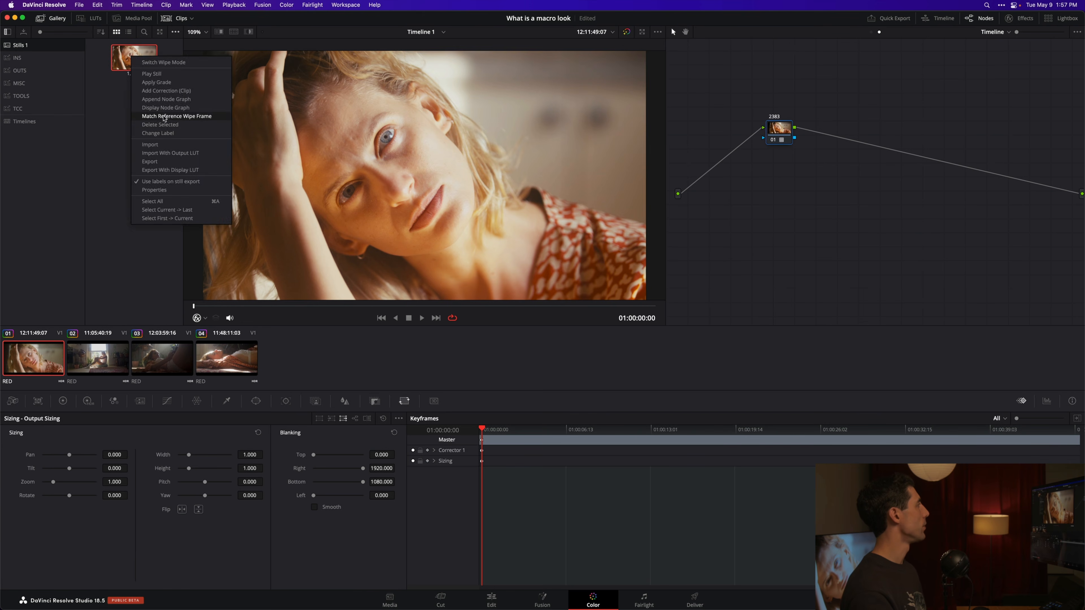
{"action": "left_click", "coordinate": [163, 134]}
{"action": "type", "text": "Look 1"}
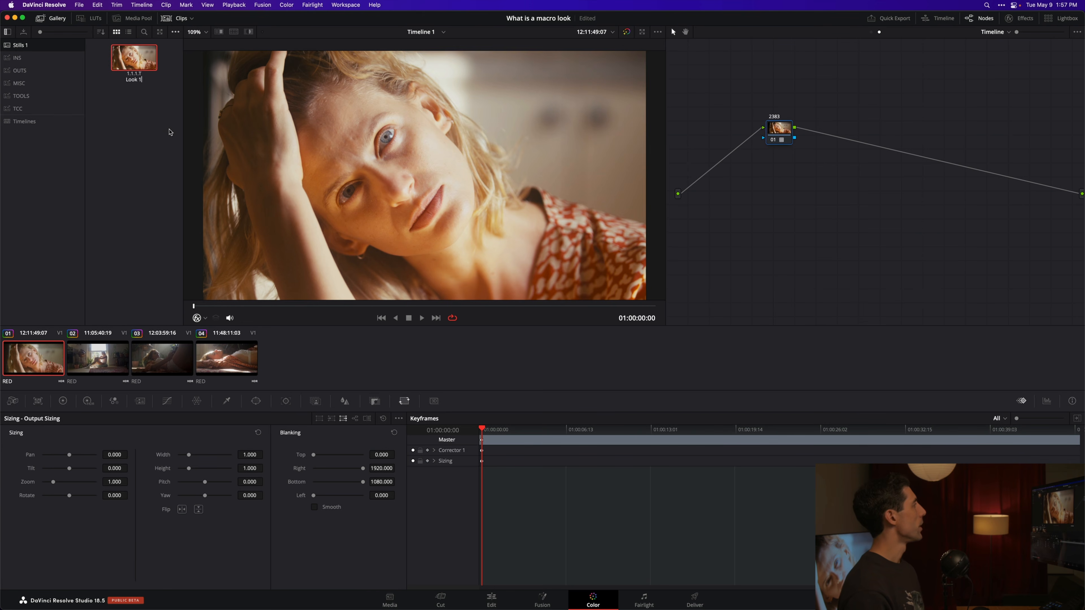
{"action": "key", "text": "Return"}
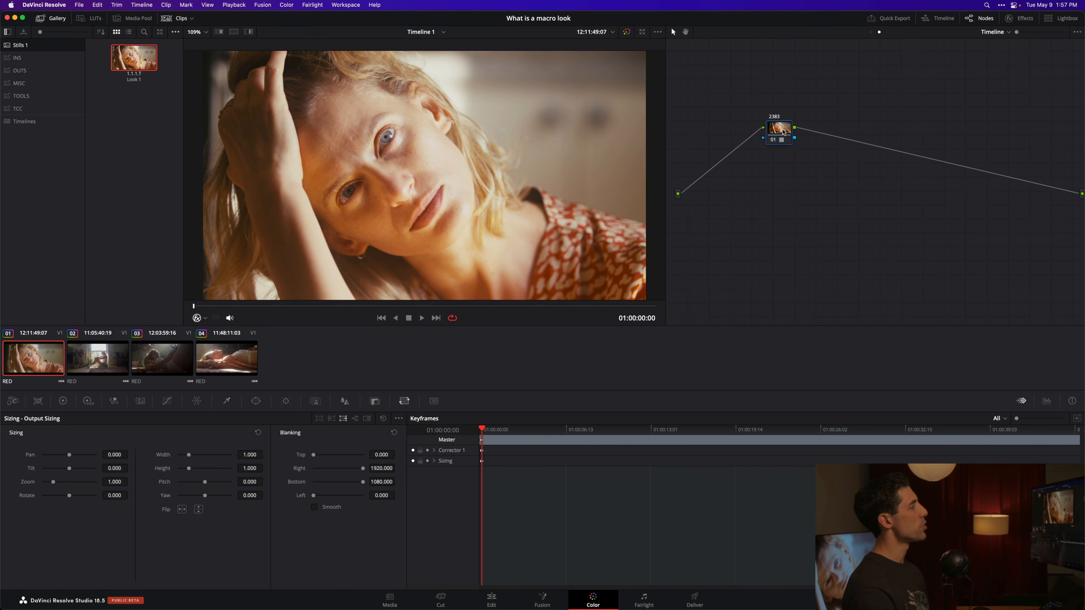
Step: Clear the 2383 node from the timeline graph, leaving one empty node without a LUT
{"action": "left_click", "coordinate": [784, 133]}
{"action": "key", "text": "Delete"}
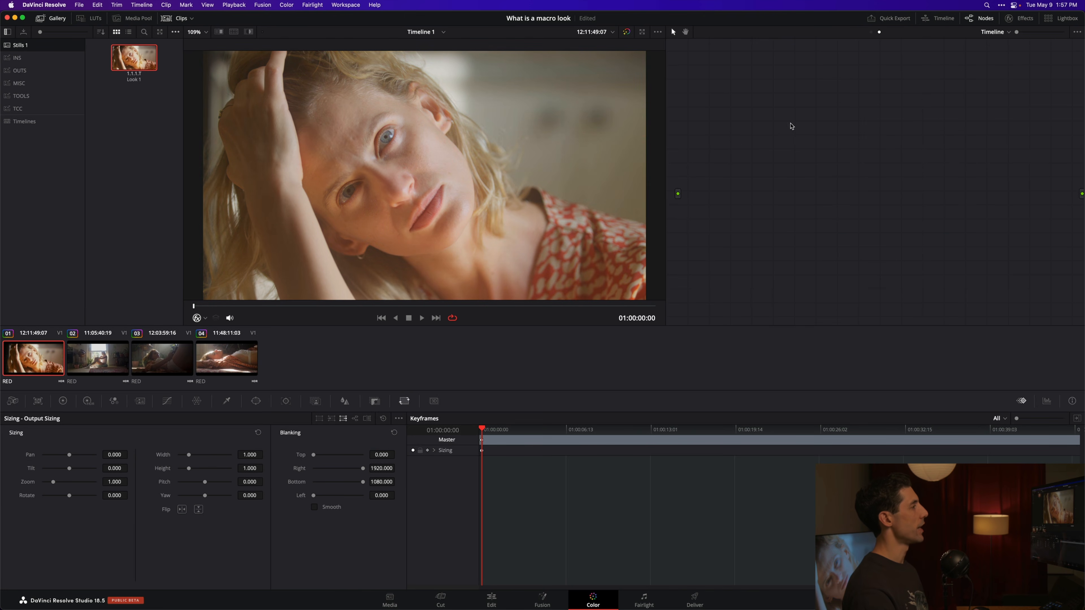
{"action": "key", "text": "super+z"}
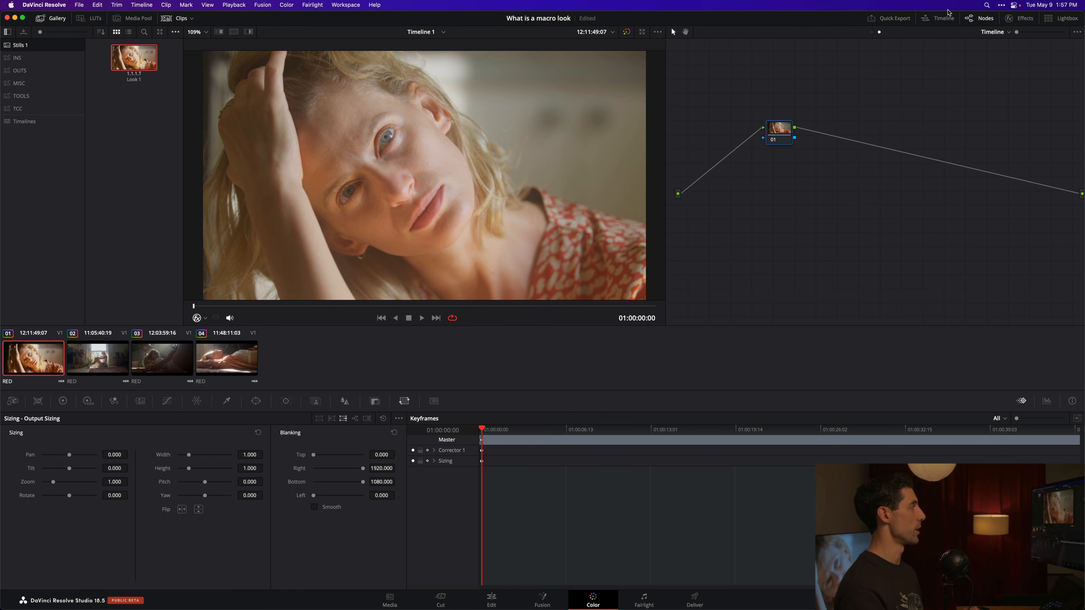
Step: Open the Voyager Pro Pack folder under CKC in the LUT browser
{"action": "left_click", "coordinate": [91, 19]}
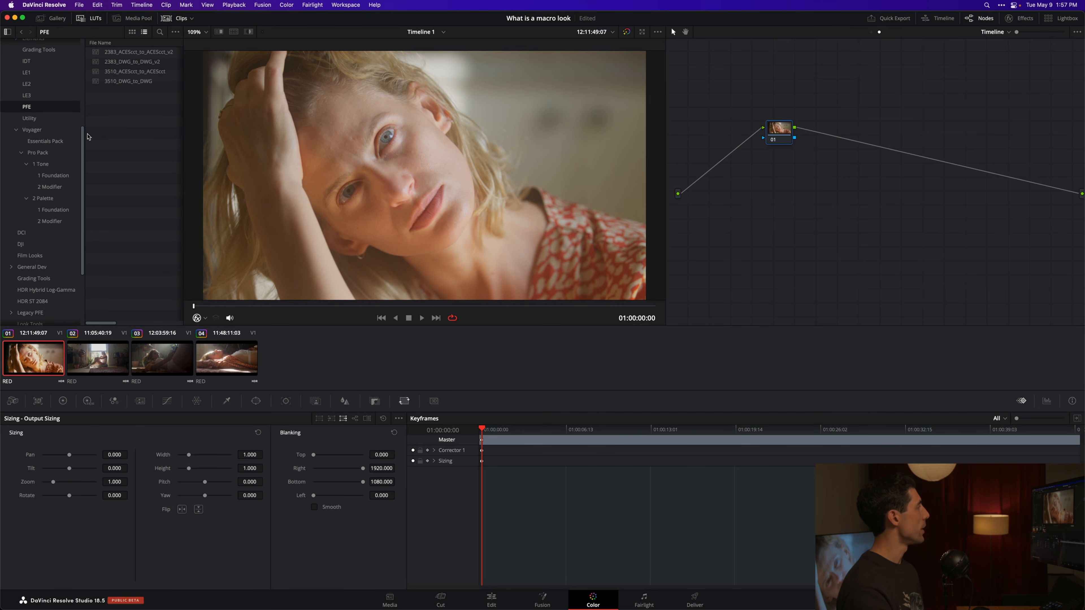
{"action": "scroll", "coordinate": [85, 129], "scroll_direction": "up", "scroll_amount": 2}
{"action": "scroll", "coordinate": [84, 129], "scroll_direction": "up", "scroll_amount": 3}
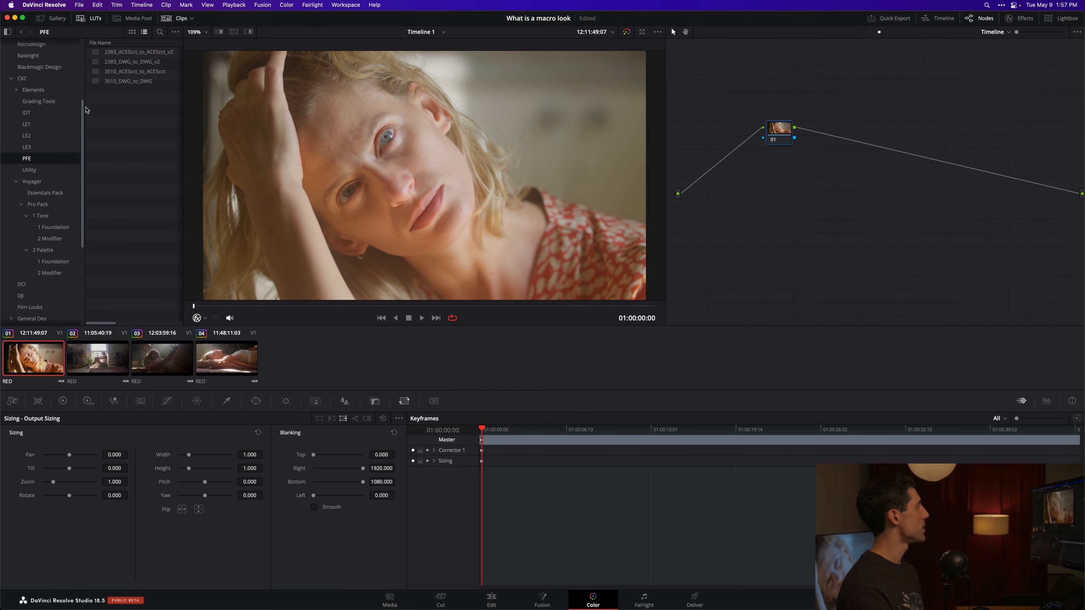
{"action": "left_click", "coordinate": [42, 79]}
{"action": "left_click", "coordinate": [45, 181]}
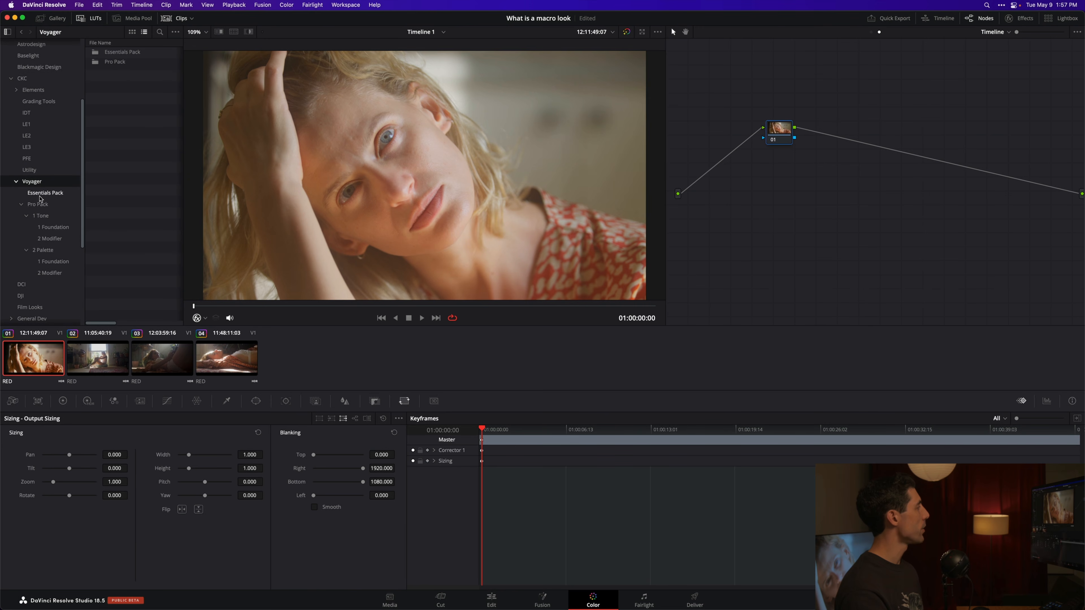
{"action": "left_click", "coordinate": [52, 205]}
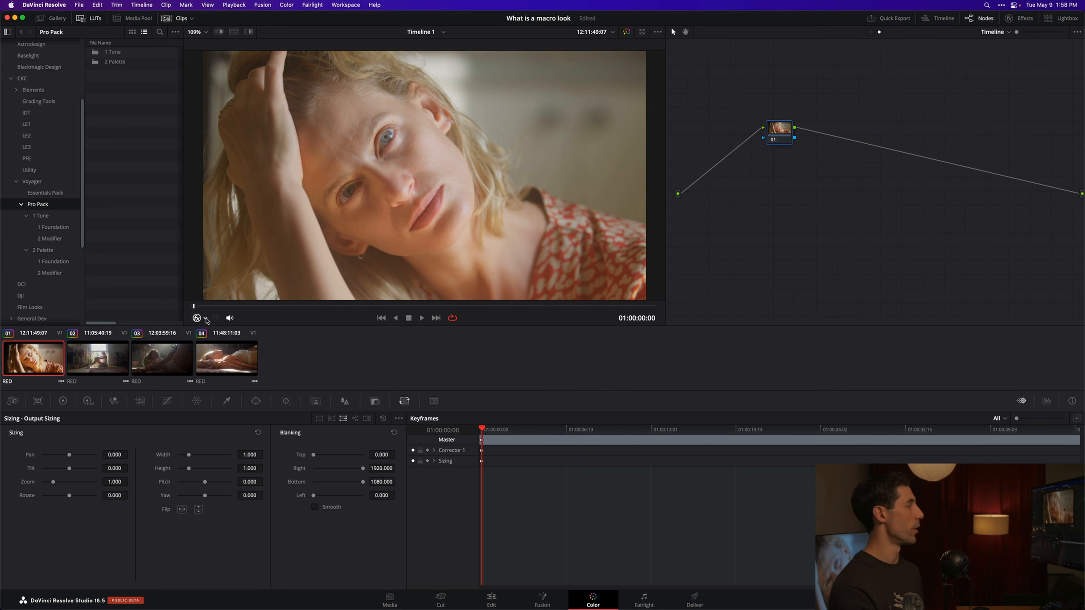
Step: Add three serial nodes ahead of the existing timeline node to make a chain of four
{"action": "left_click_drag", "start_coordinate": [779, 132], "coordinate": [855, 136]}
{"action": "key", "text": "shift+s"}
{"action": "key", "text": "shift+s"}
{"action": "key", "text": "shift+s"}
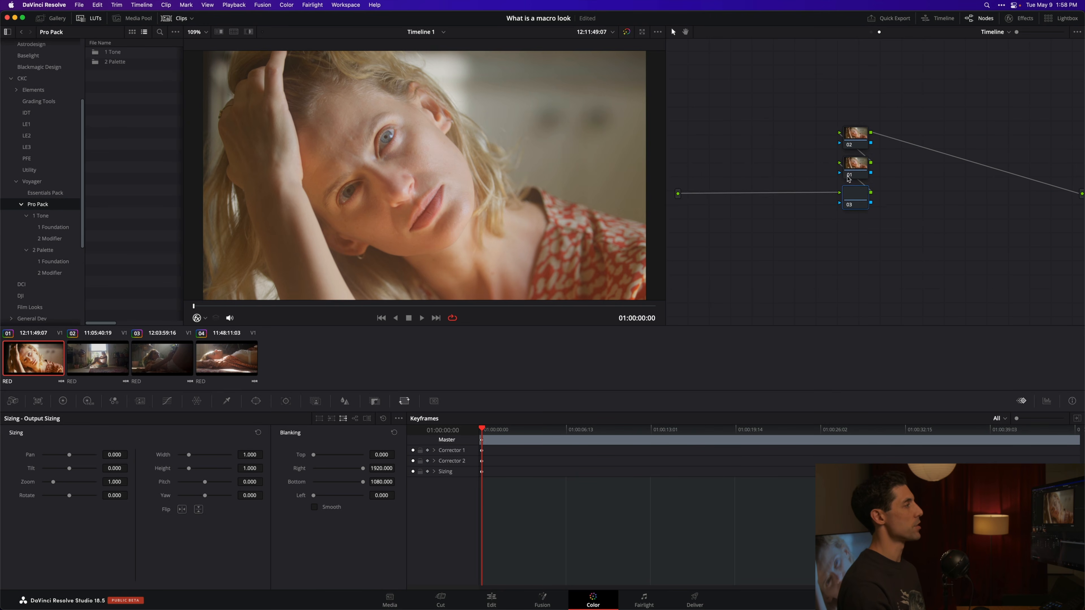
{"action": "left_click_drag", "start_coordinate": [841, 160], "coordinate": [841, 160]}
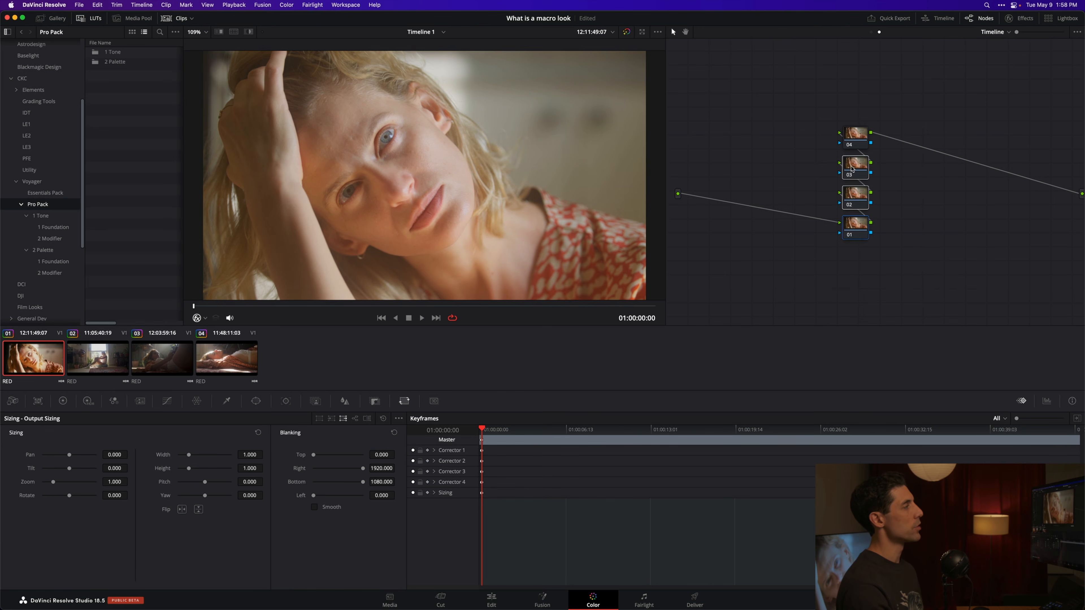
Step: Arrange the four timeline nodes in a horizontal row from 01 to 04
{"action": "left_click_drag", "start_coordinate": [851, 200], "coordinate": [700, 139]}
{"action": "left_click", "coordinate": [787, 189]}
{"action": "left_click_drag", "start_coordinate": [891, 174], "coordinate": [706, 109]}
{"action": "left_click_drag", "start_coordinate": [750, 139], "coordinate": [840, 153]}
{"action": "left_click", "coordinate": [839, 192]}
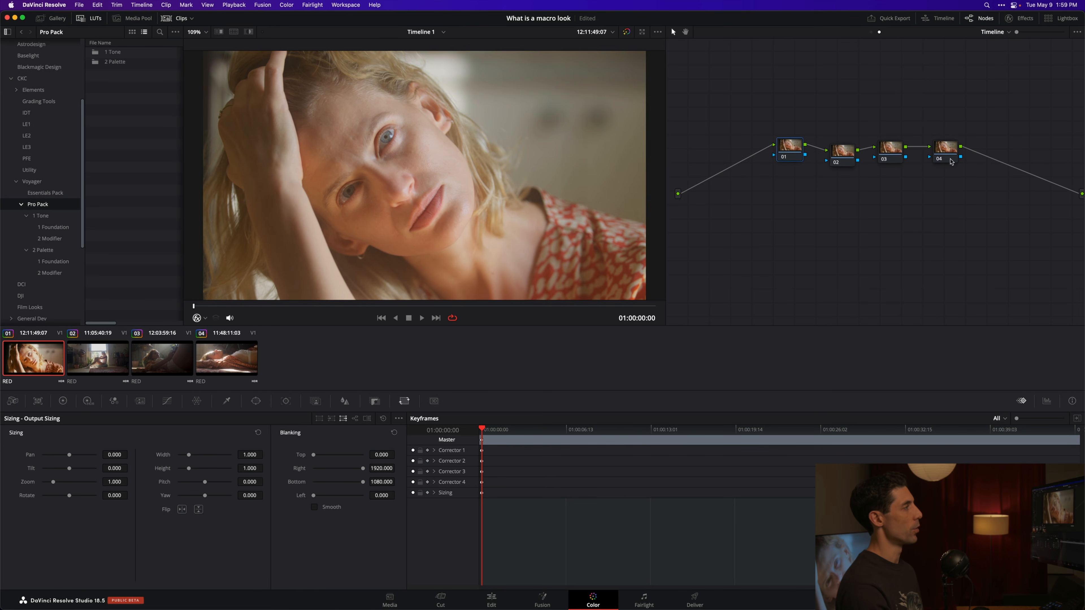
Step: Audition the Pro Pack tone foundation LUTs on node 04 from Vela up through the list, ending with Carina
{"action": "left_click", "coordinate": [945, 150]}
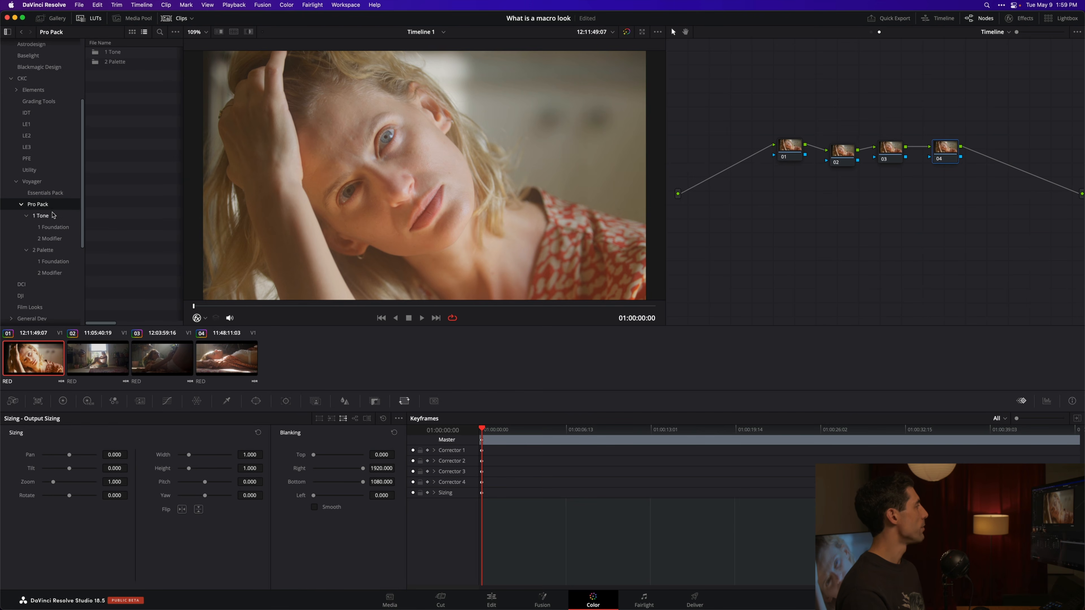
{"action": "left_click", "coordinate": [60, 227]}
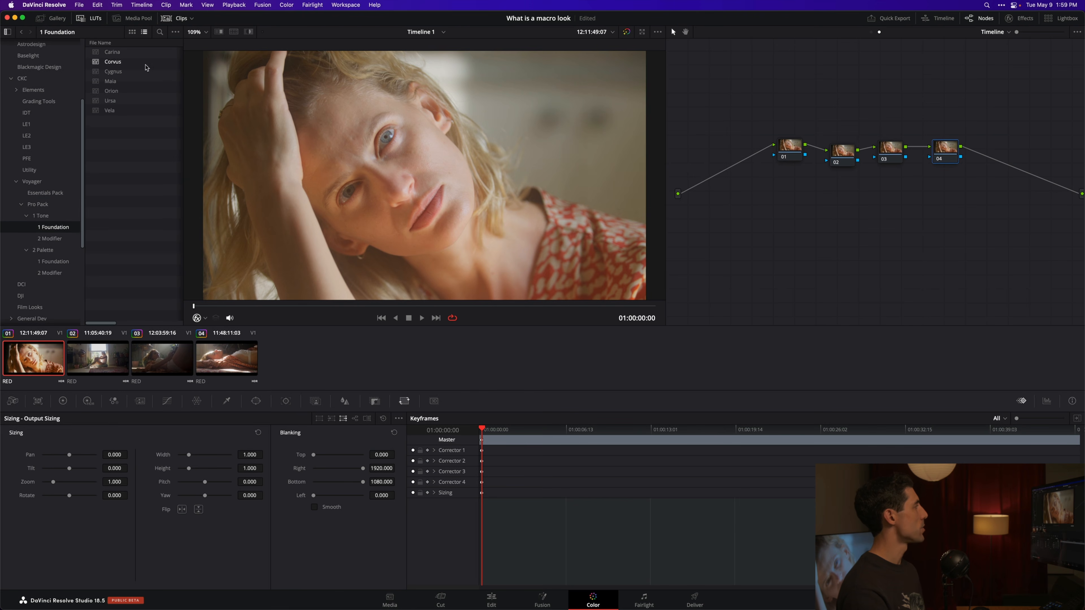
{"action": "double_click", "coordinate": [109, 110]}
{"action": "double_click", "coordinate": [116, 100]}
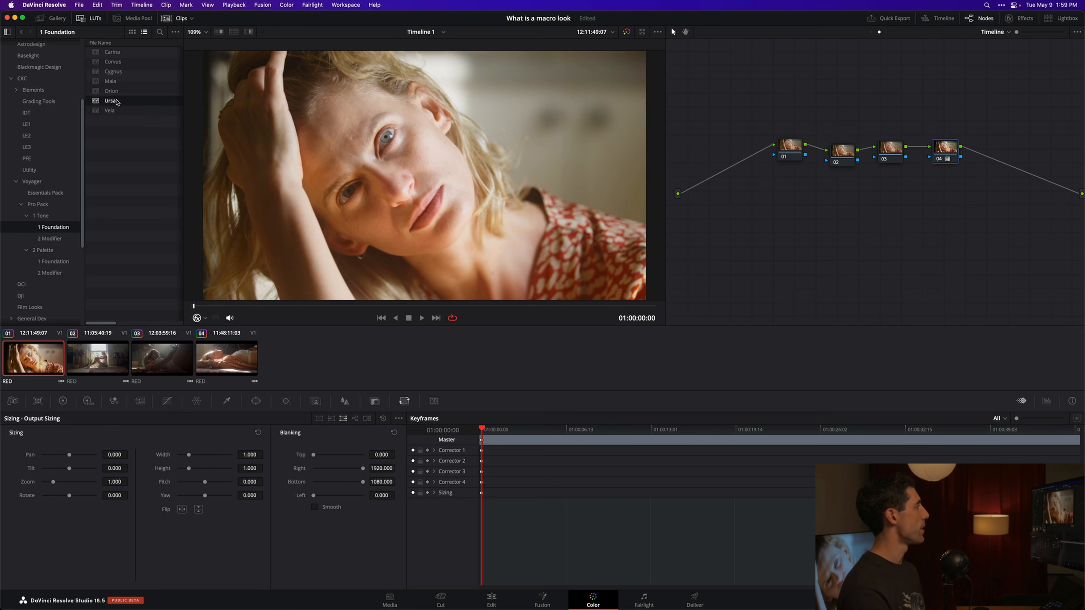
{"action": "double_click", "coordinate": [125, 90]}
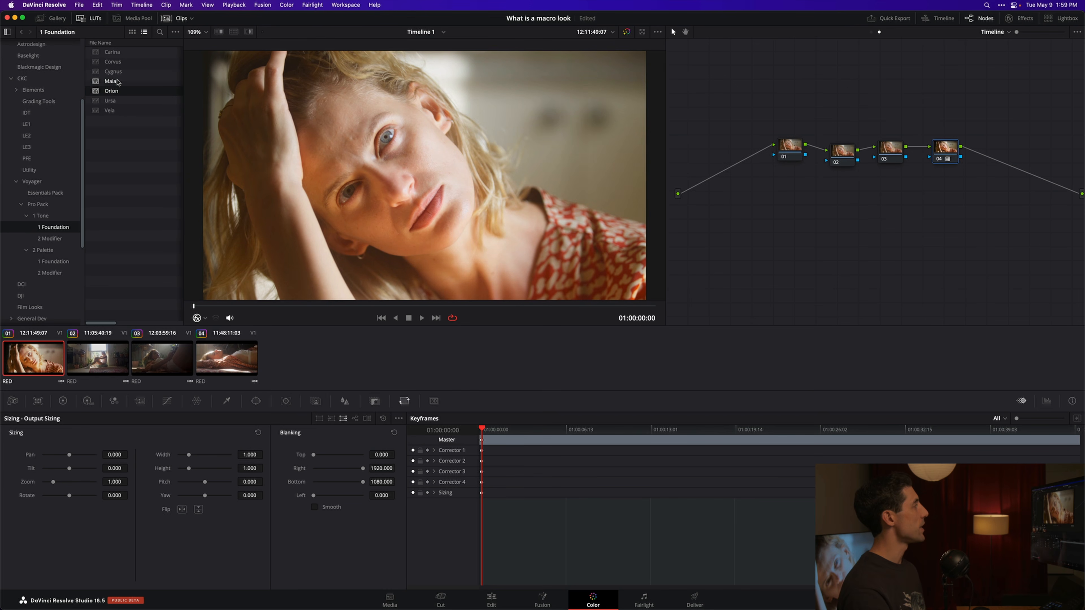
{"action": "double_click", "coordinate": [124, 81]}
{"action": "double_click", "coordinate": [126, 72]}
{"action": "double_click", "coordinate": [125, 61]}
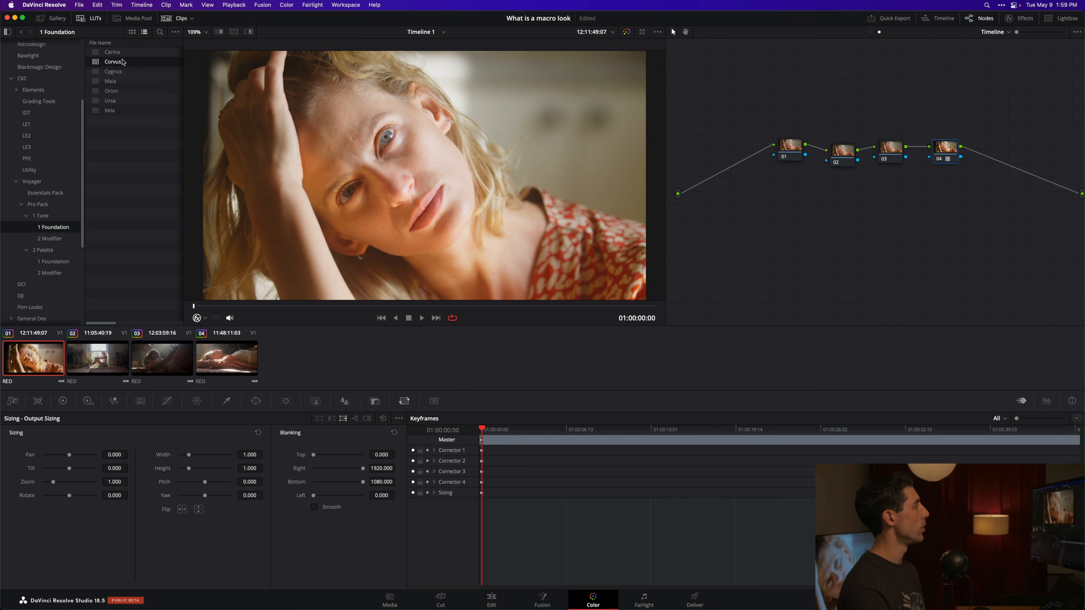
{"action": "double_click", "coordinate": [126, 52]}
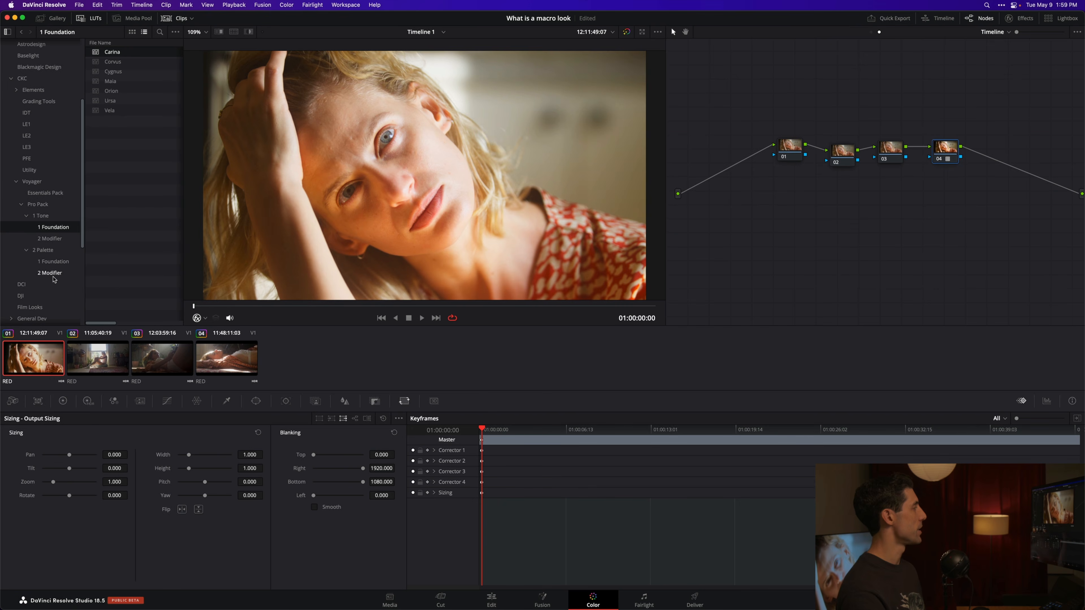
Step: Compare the tone foundation LUTs on the third clip, apply Cygnus to node 04, and check it on the first two clips
{"action": "left_click", "coordinate": [102, 363]}
{"action": "key", "text": "Down"}
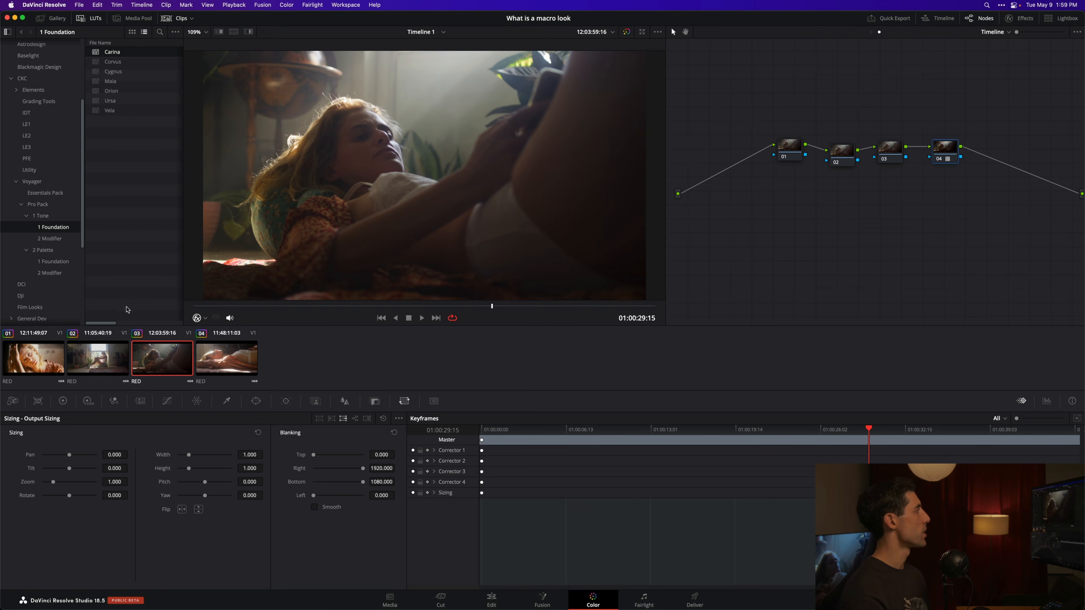
{"action": "key", "text": "Down"}
{"action": "key", "text": "Up"}
{"action": "double_click", "coordinate": [124, 72]}
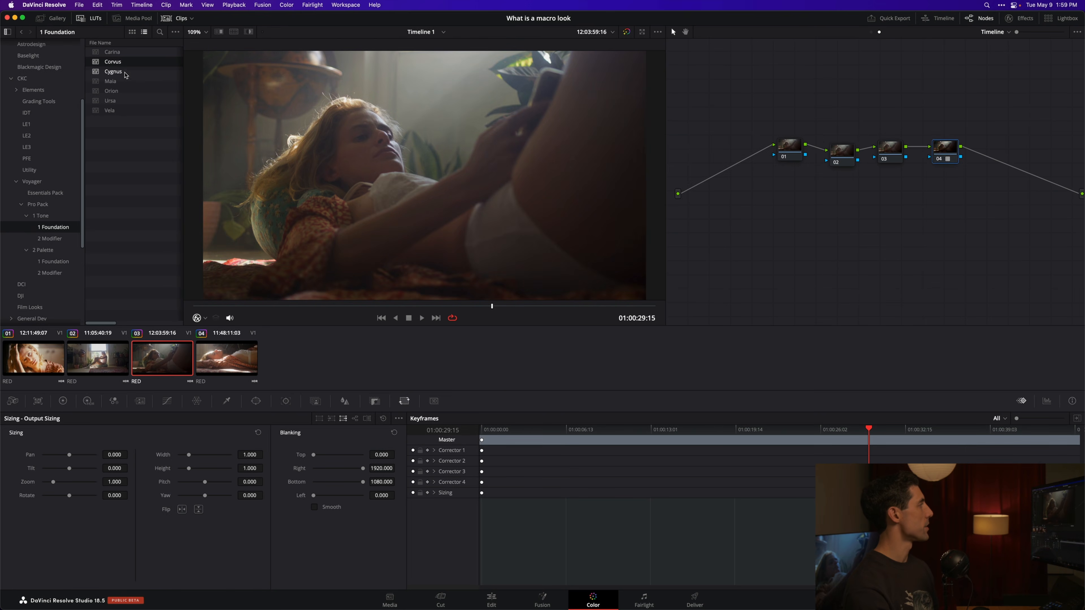
{"action": "double_click", "coordinate": [123, 82]}
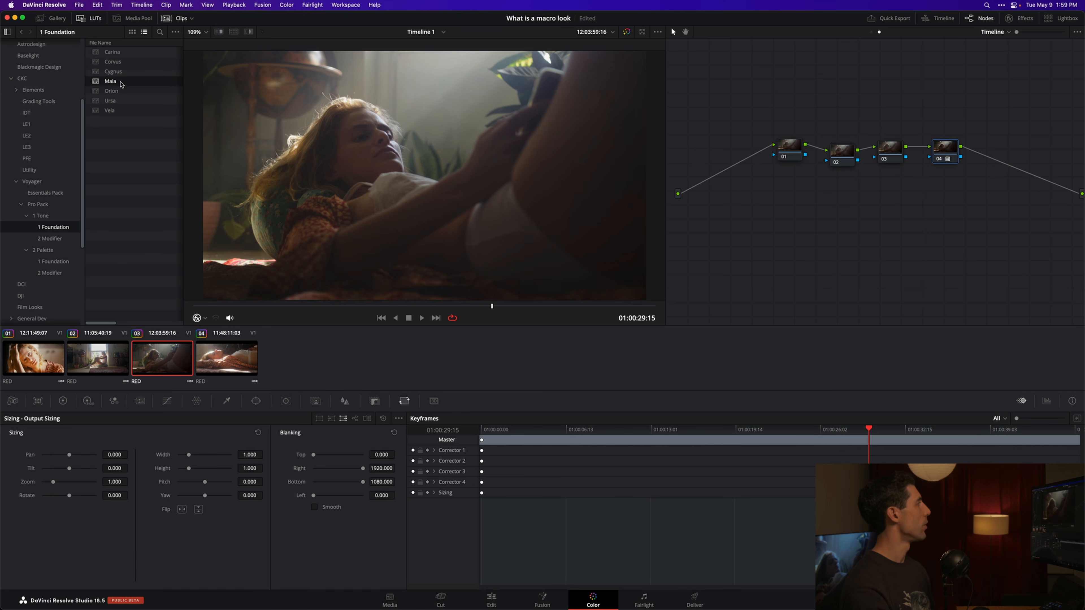
{"action": "double_click", "coordinate": [118, 91]}
{"action": "double_click", "coordinate": [115, 102]}
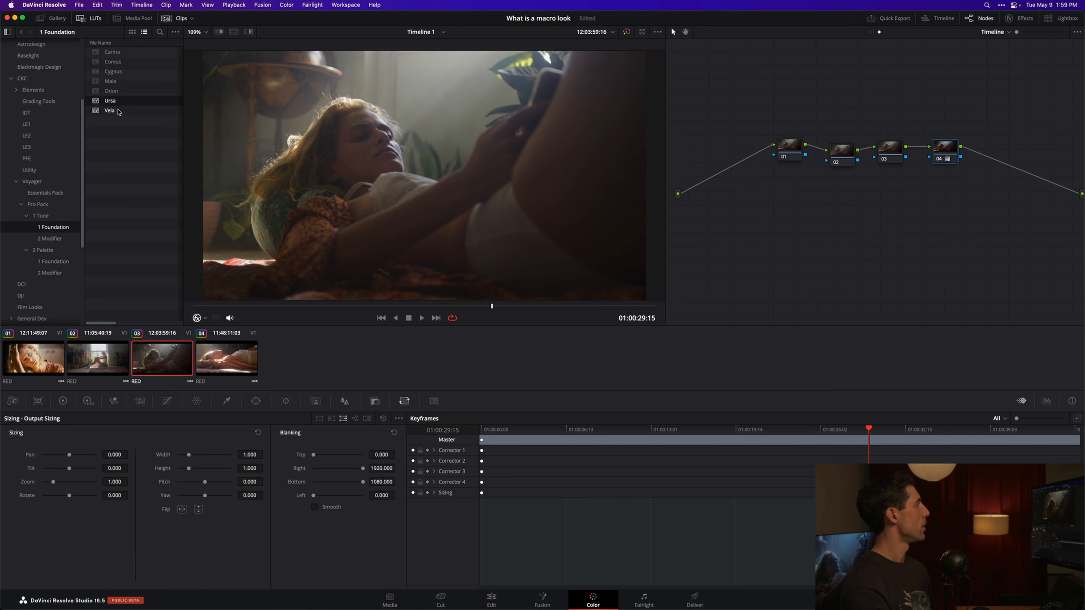
{"action": "double_click", "coordinate": [120, 111]}
{"action": "double_click", "coordinate": [122, 72]}
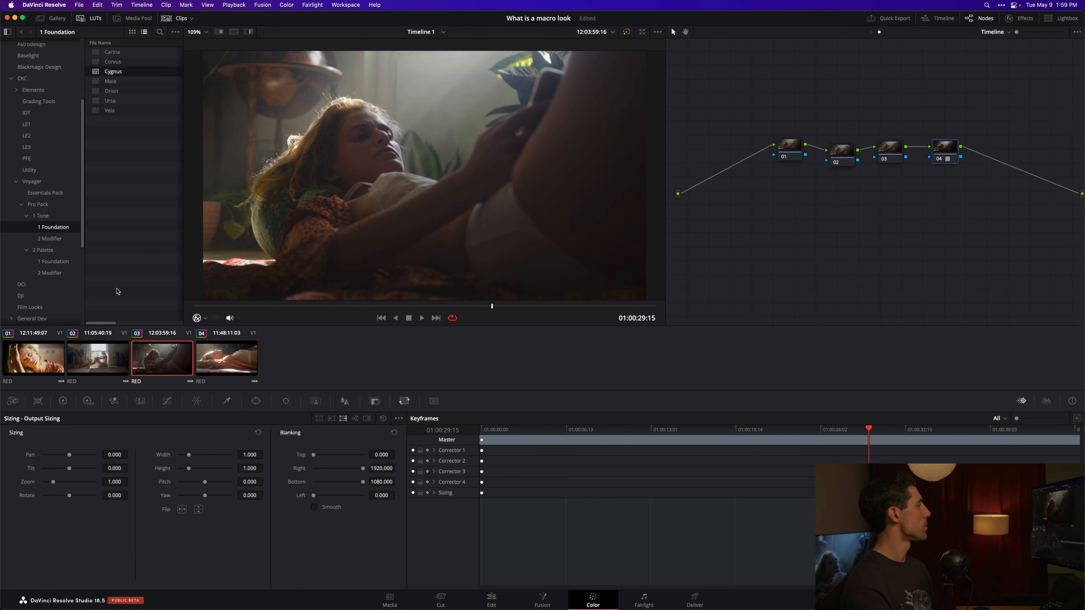
{"action": "left_click", "coordinate": [99, 354]}
{"action": "left_click", "coordinate": [64, 366]}
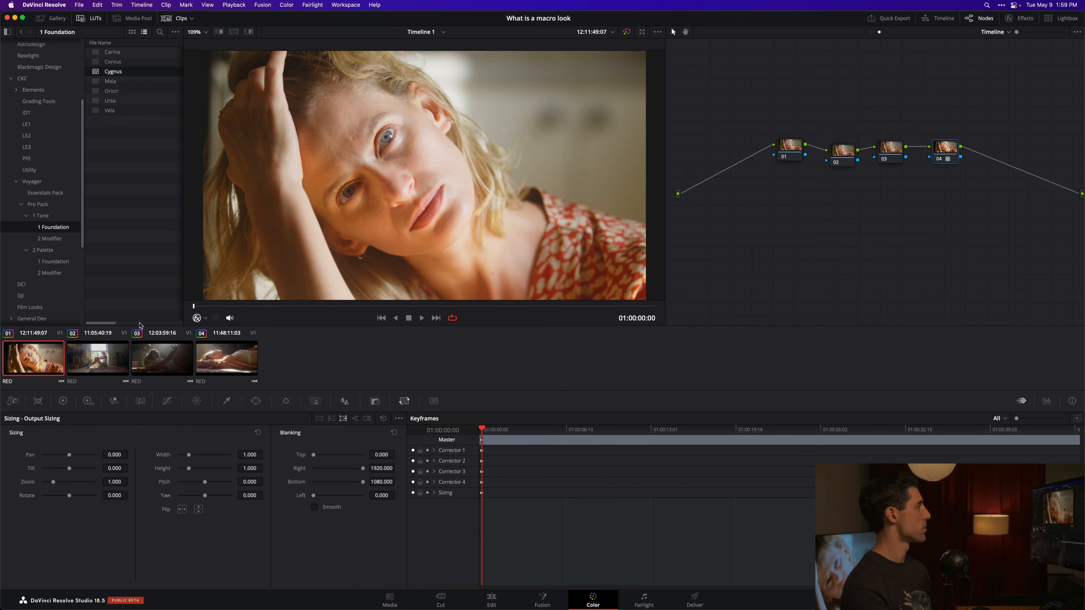
{"action": "left_click", "coordinate": [83, 366]}
Step: Label node 04 "Tone-F"
{"action": "right_click", "coordinate": [955, 161]}
{"action": "left_click", "coordinate": [962, 176]}
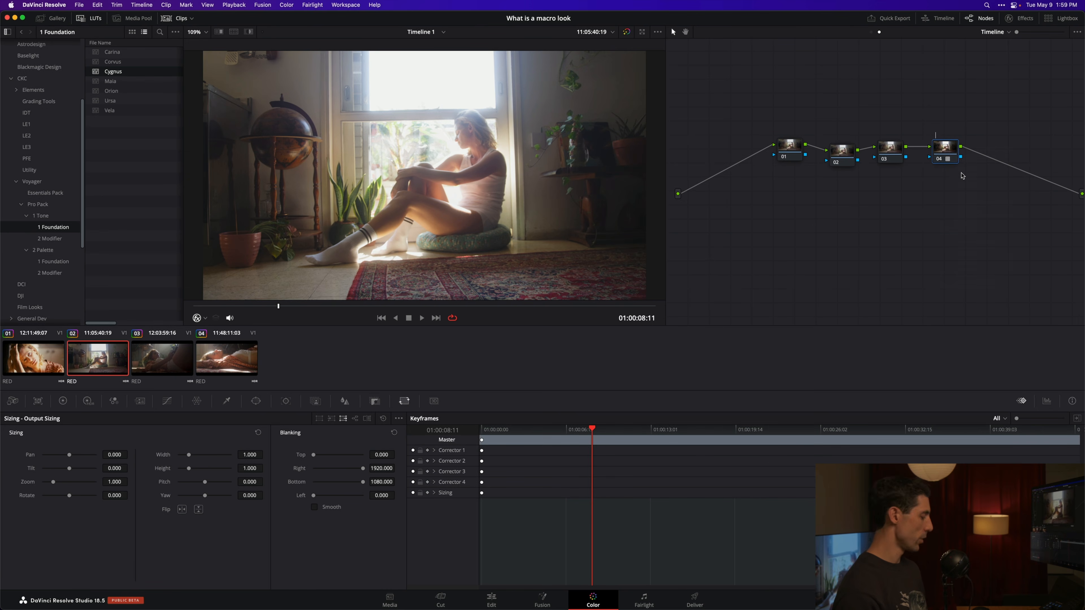
{"action": "key", "text": "Return"}
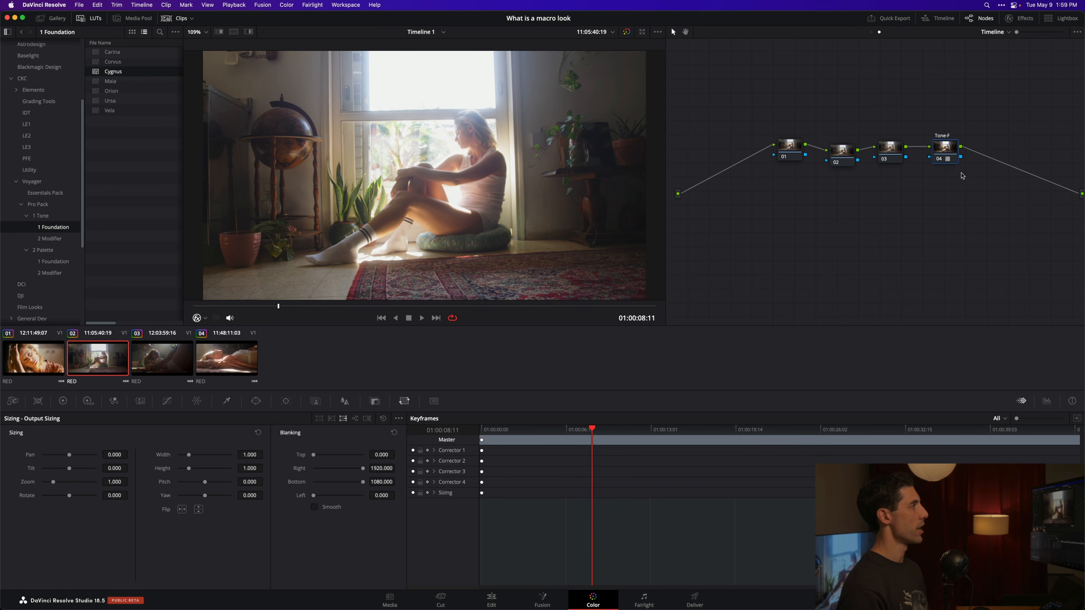
Step: Try the tone modifier LUTs Alcor and Electra on node 03, checking Electra on the third and first clips
{"action": "left_click", "coordinate": [898, 155]}
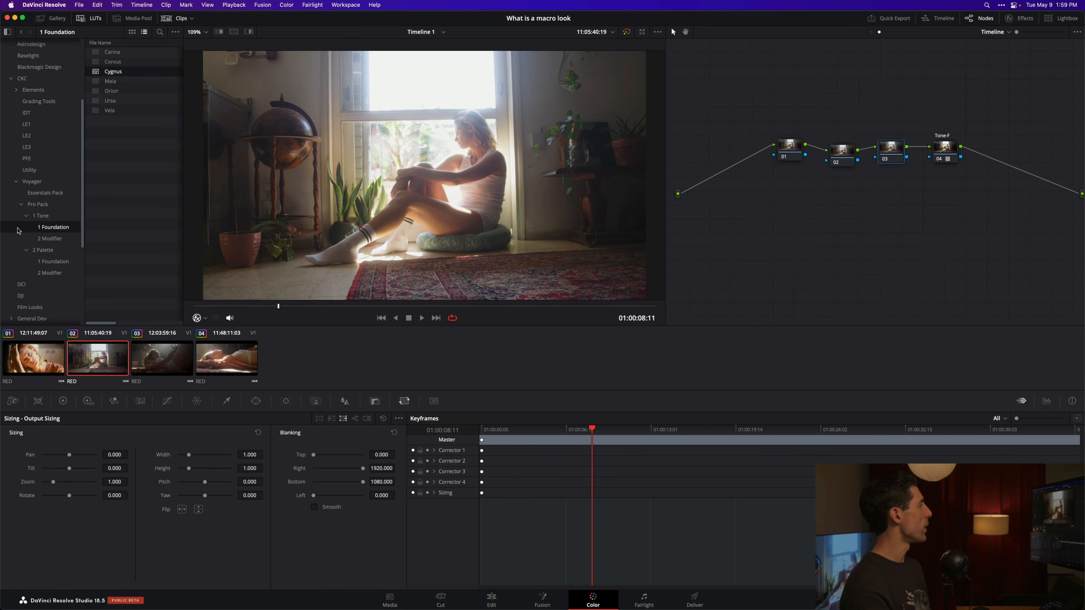
{"action": "left_click", "coordinate": [49, 238]}
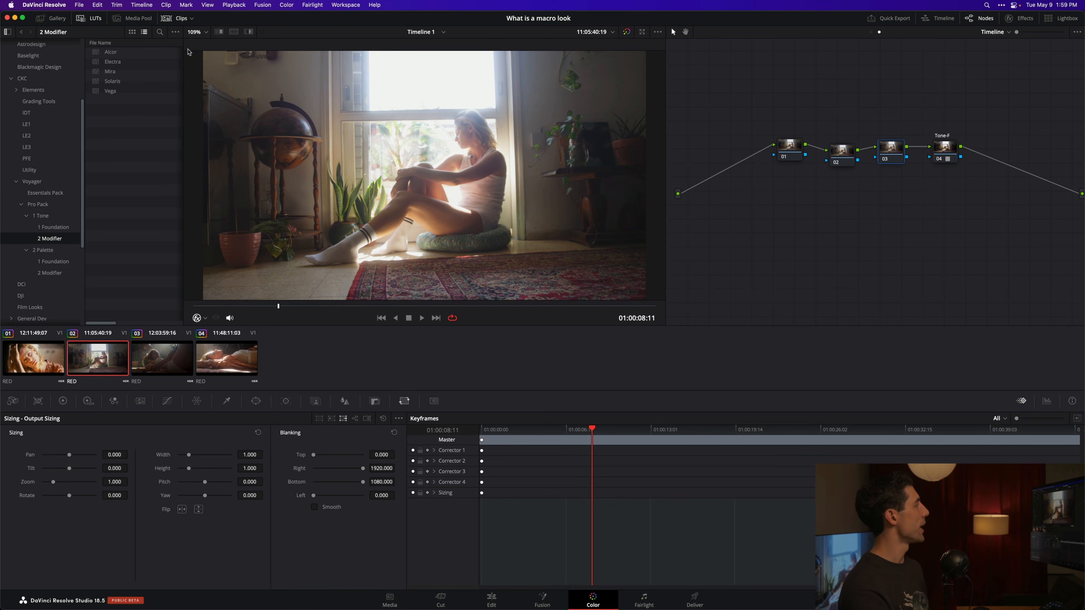
{"action": "double_click", "coordinate": [148, 53]}
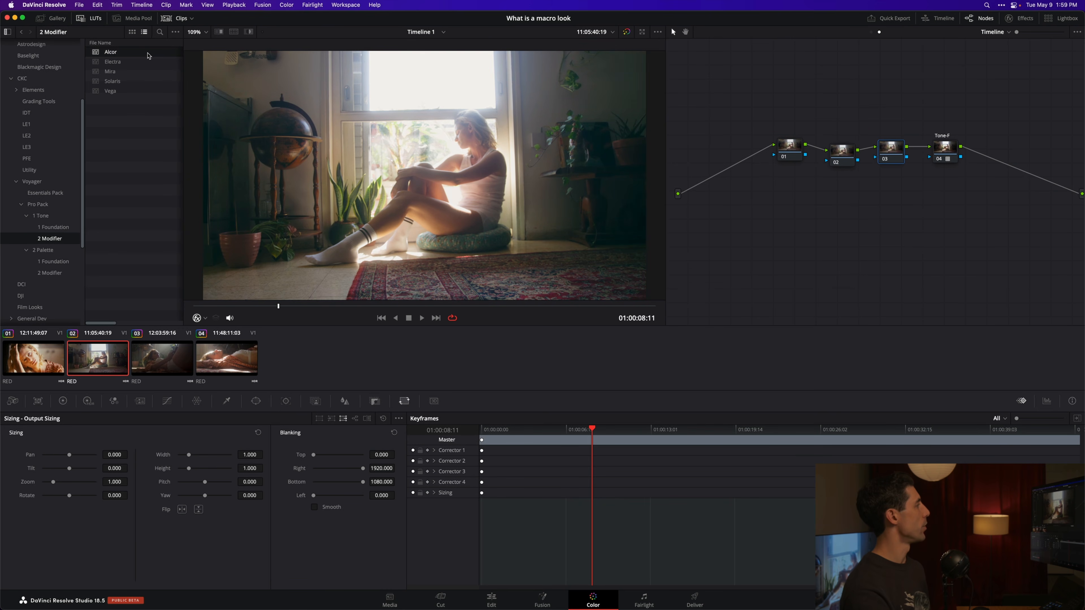
{"action": "left_click", "coordinate": [120, 64]}
{"action": "left_click", "coordinate": [171, 363]}
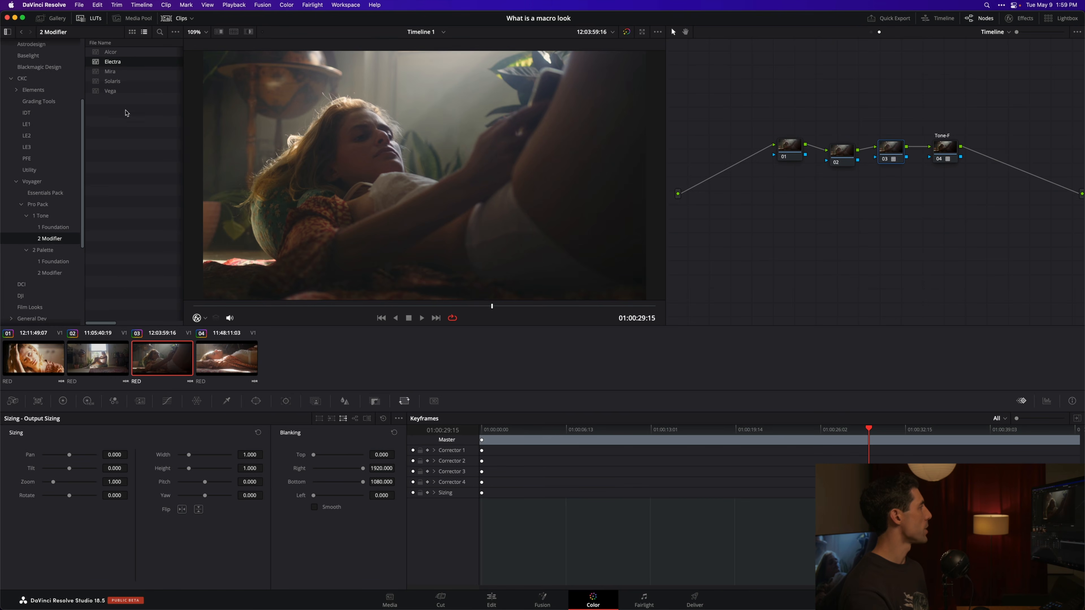
{"action": "left_click", "coordinate": [42, 360]}
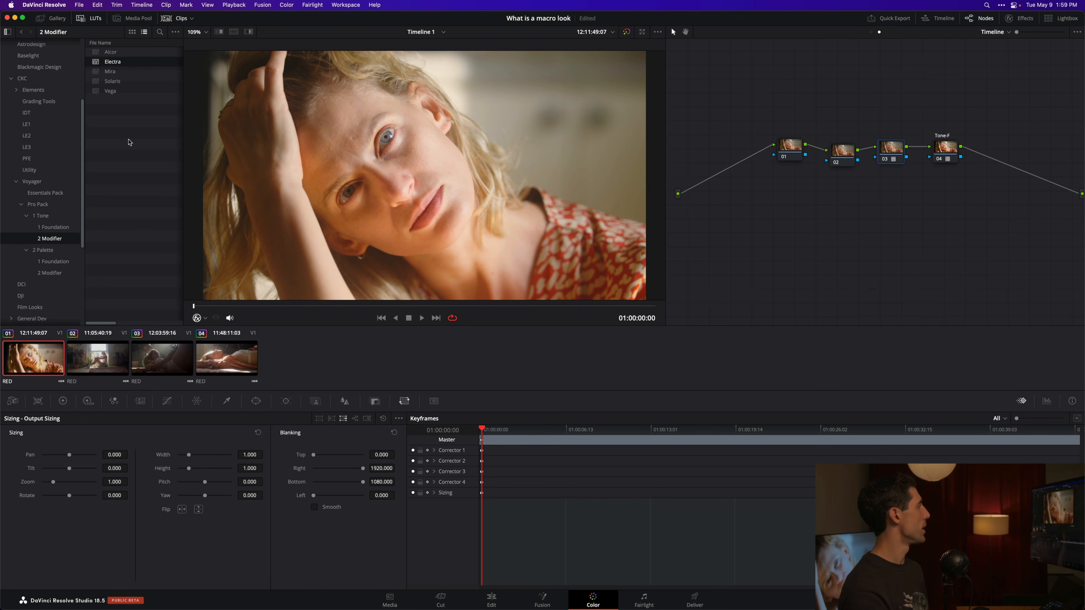
Step: Compare the remaining tone modifier LUTs on node 03 across the first, fourth and third clips, and apply Vega
{"action": "left_click", "coordinate": [121, 73]}
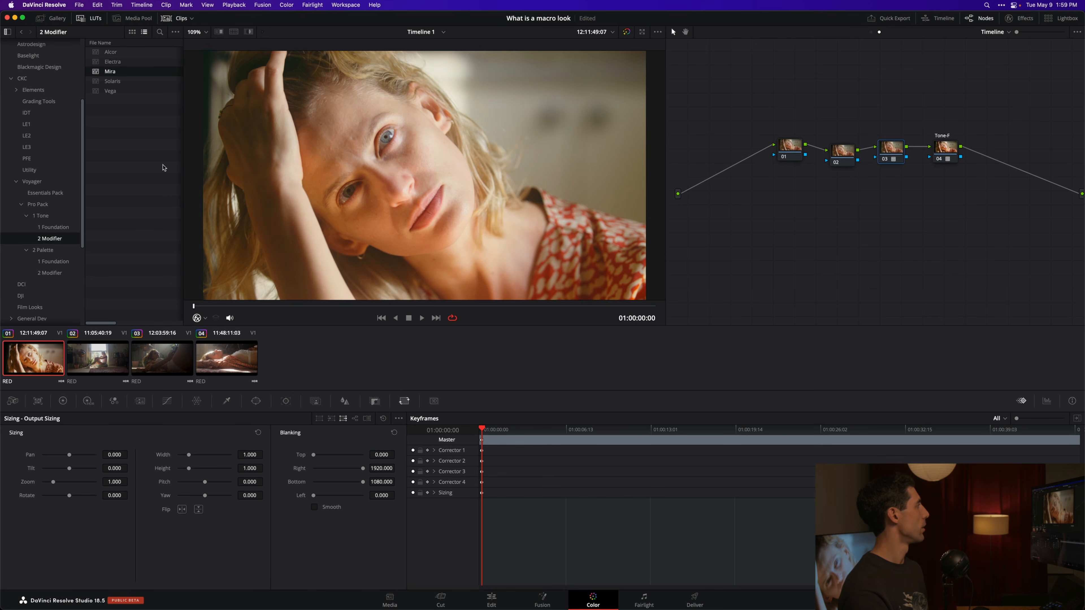
{"action": "left_click", "coordinate": [233, 351]}
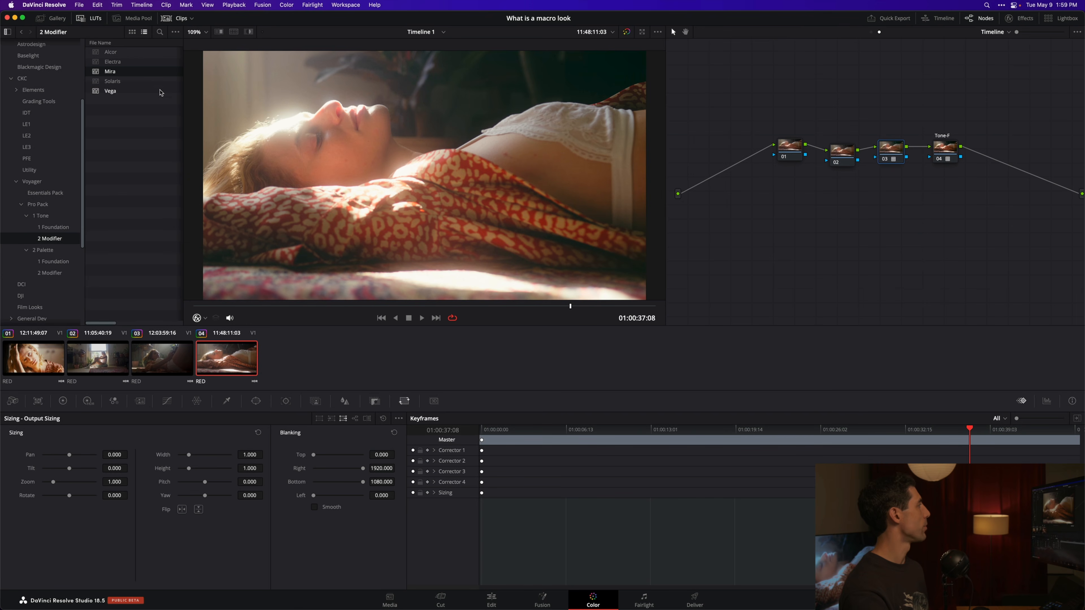
{"action": "left_click", "coordinate": [131, 83]}
{"action": "left_click", "coordinate": [131, 92]}
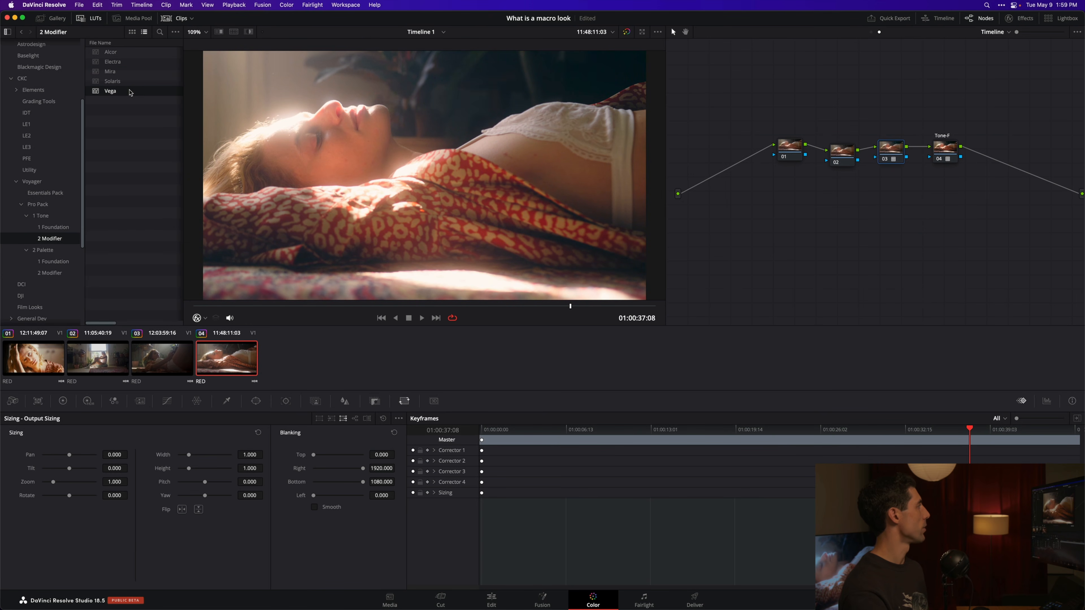
{"action": "left_click", "coordinate": [121, 54]}
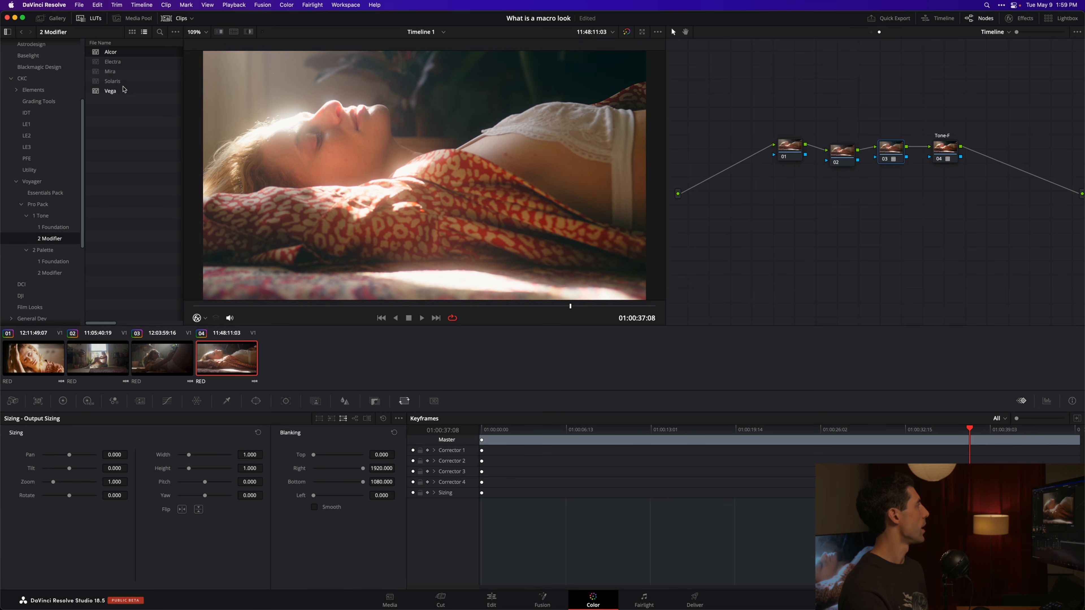
{"action": "left_click", "coordinate": [141, 352]}
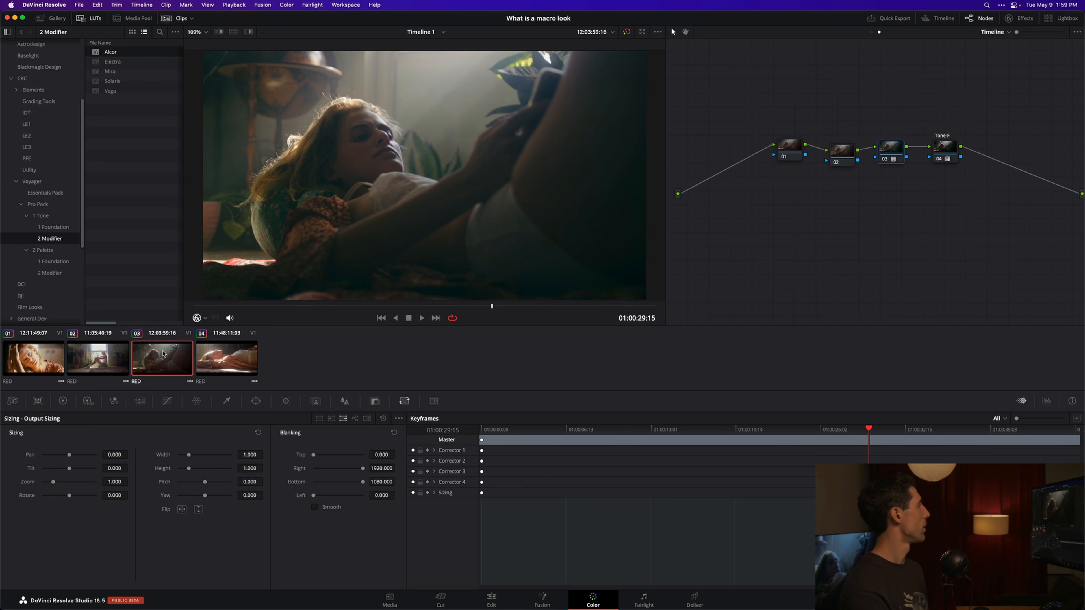
{"action": "left_click", "coordinate": [121, 91]}
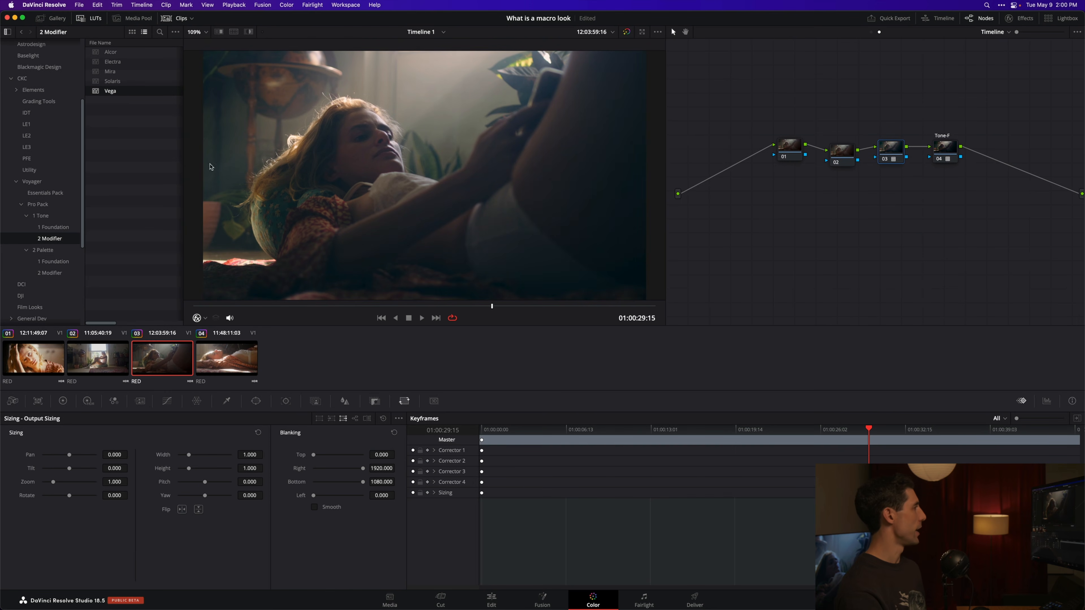
Step: Label node 03 "Tone-M"
{"action": "right_click", "coordinate": [893, 150]}
{"action": "left_click", "coordinate": [909, 170]}
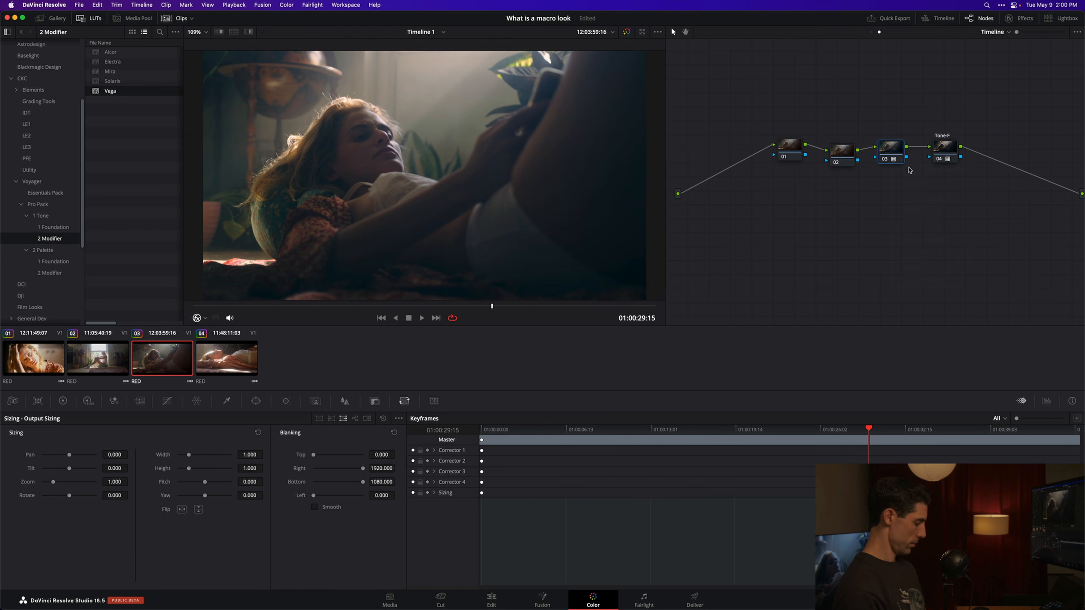
{"action": "type", "text": "Tone-m"}
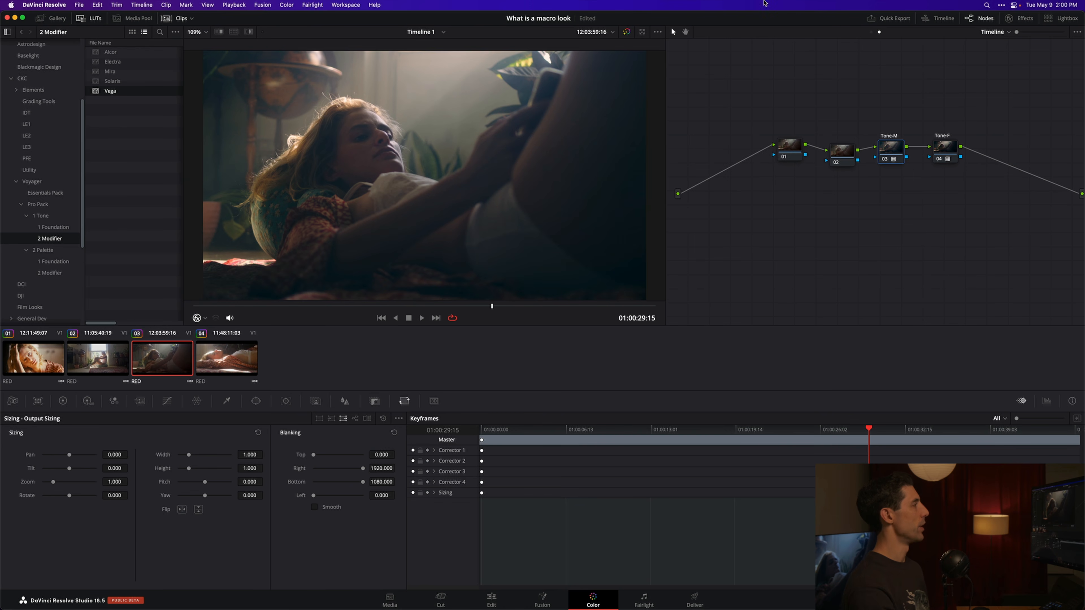
Step: Try the palette foundation LUTs Eris and Mercury on node 02, apply Planet X, and check it on clips 02 to 04
{"action": "left_click", "coordinate": [830, 147]}
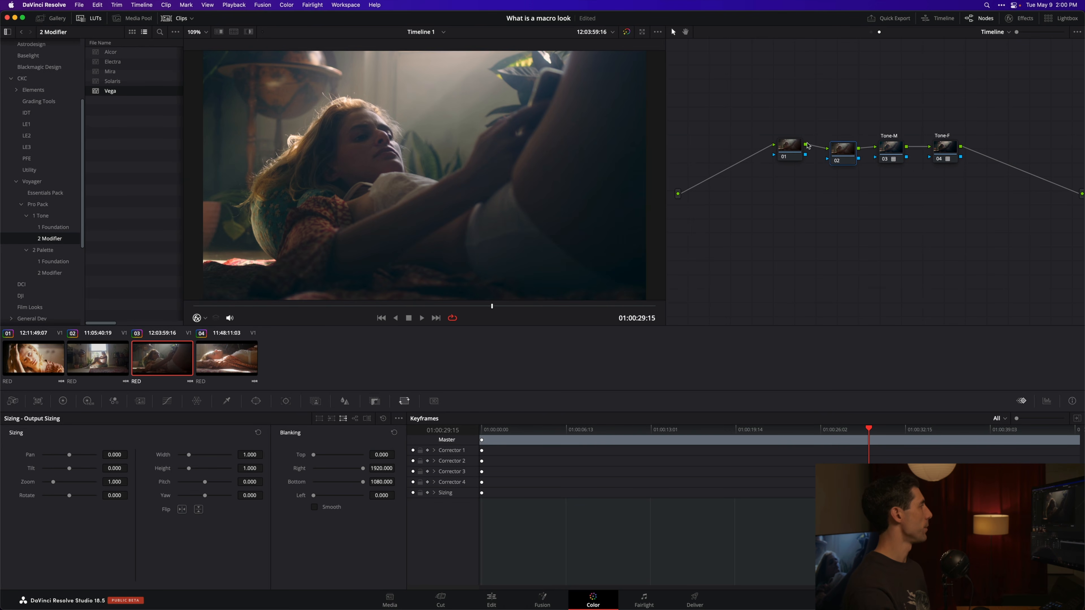
{"action": "left_click", "coordinate": [53, 261]}
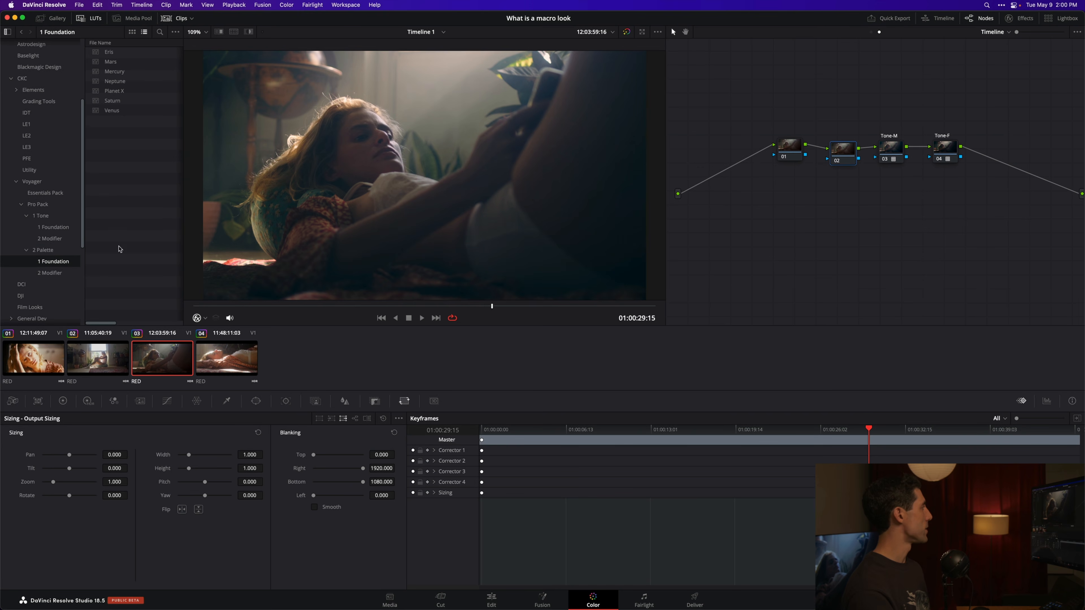
{"action": "left_click", "coordinate": [131, 52]}
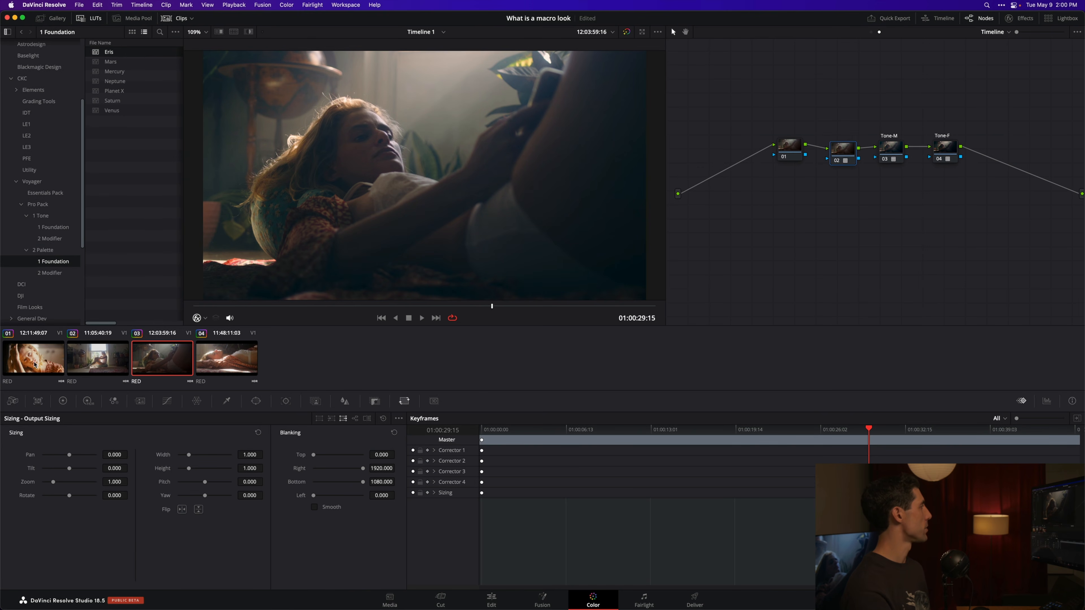
{"action": "key", "text": "Home"}
{"action": "double_click", "coordinate": [141, 72]}
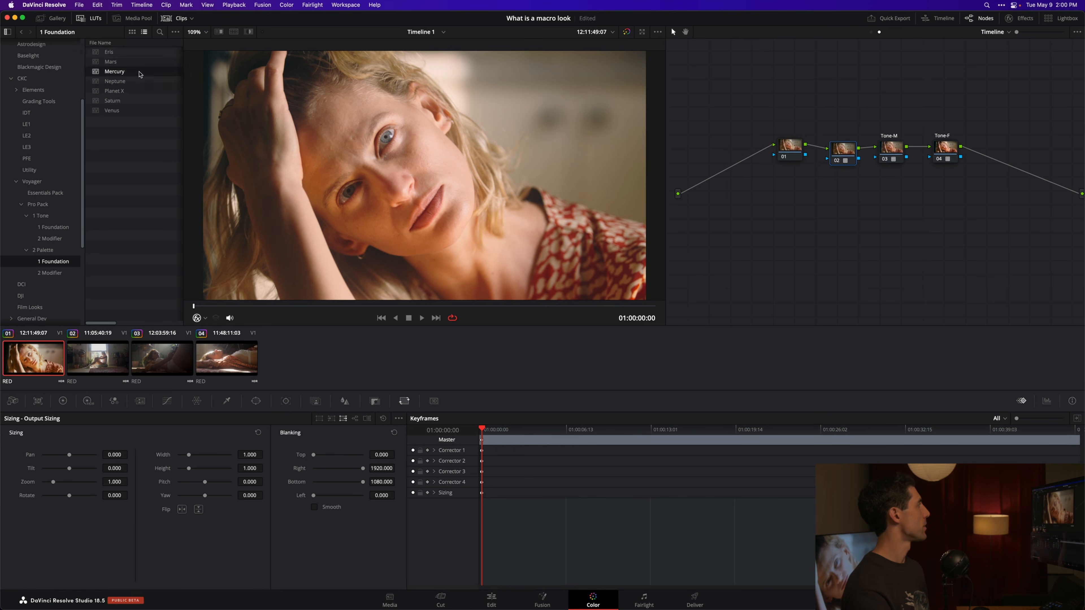
{"action": "double_click", "coordinate": [133, 91]}
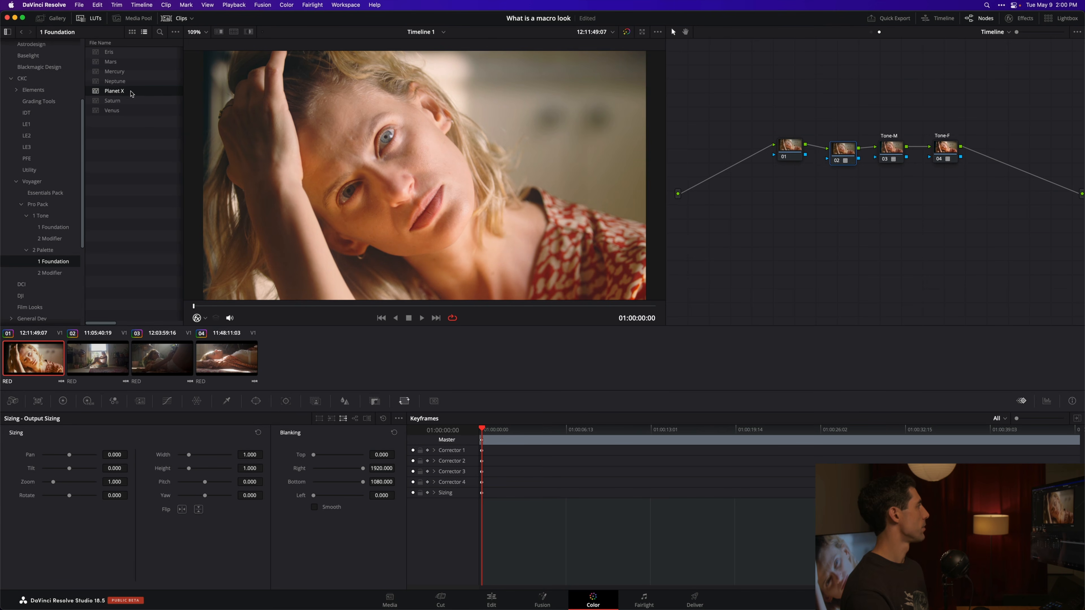
{"action": "left_click", "coordinate": [111, 355]}
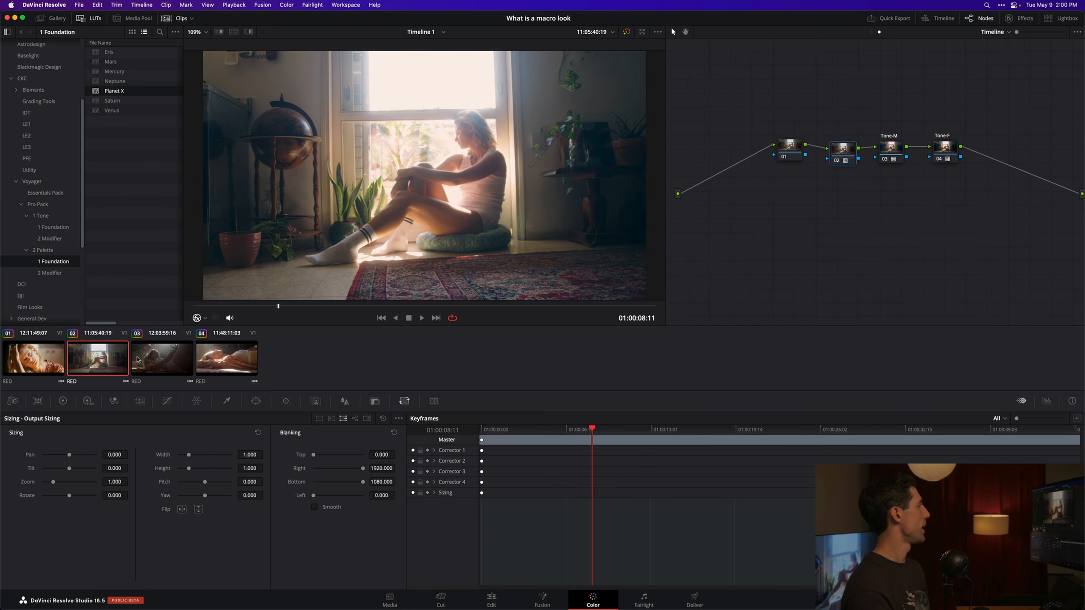
{"action": "left_click", "coordinate": [141, 360]}
{"action": "left_click", "coordinate": [209, 362]}
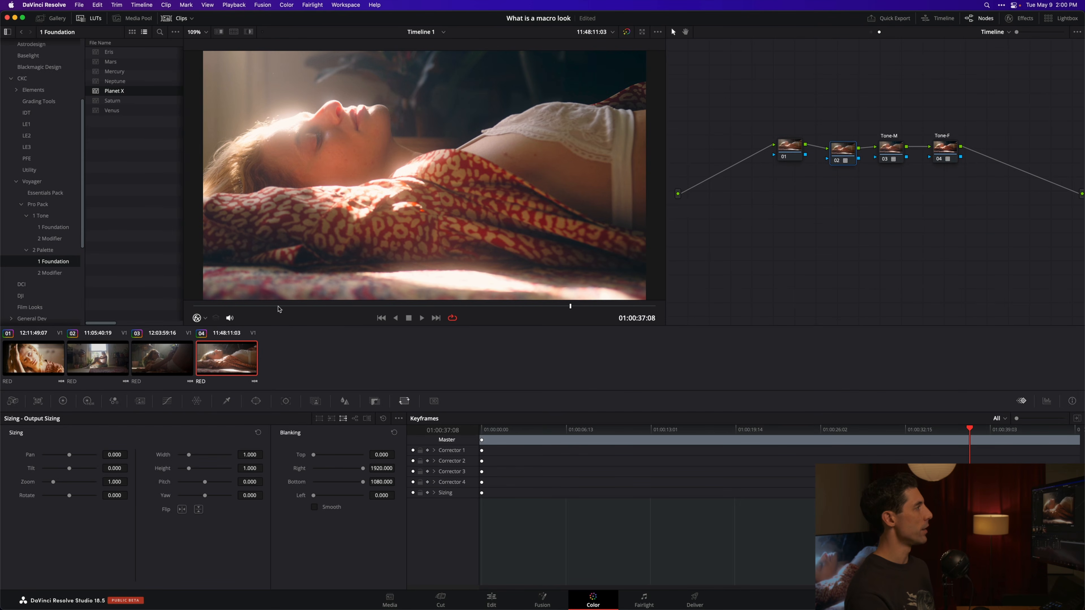
Step: Label node 02 "Palette-F"
{"action": "right_click", "coordinate": [846, 155]}
{"action": "left_click", "coordinate": [863, 172]}
{"action": "type", "text": "Palette-F"}
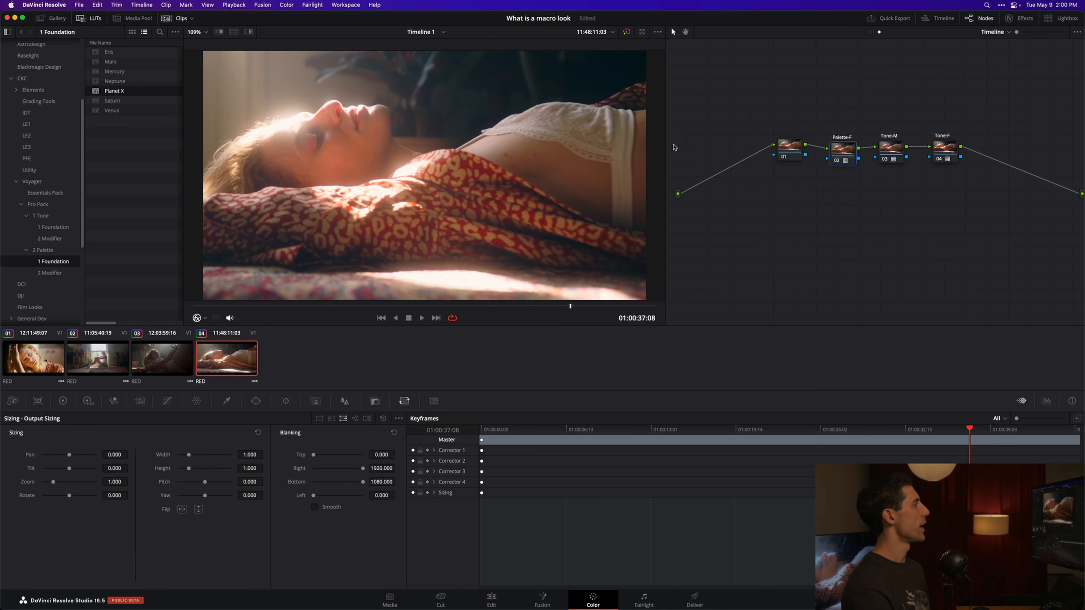
Step: Compare the palette modifier LUTs on node 01, including Ophelia, Hyperion and Luna, and apply Kari
{"action": "left_click", "coordinate": [790, 147]}
{"action": "left_click", "coordinate": [50, 272]}
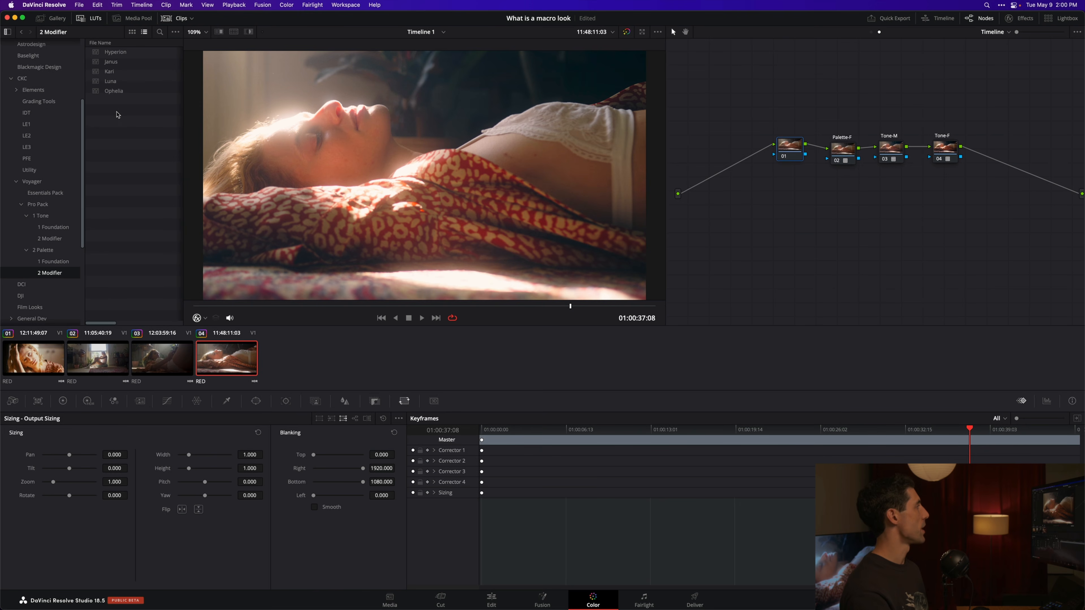
{"action": "left_click", "coordinate": [116, 72]}
{"action": "left_click", "coordinate": [115, 90]}
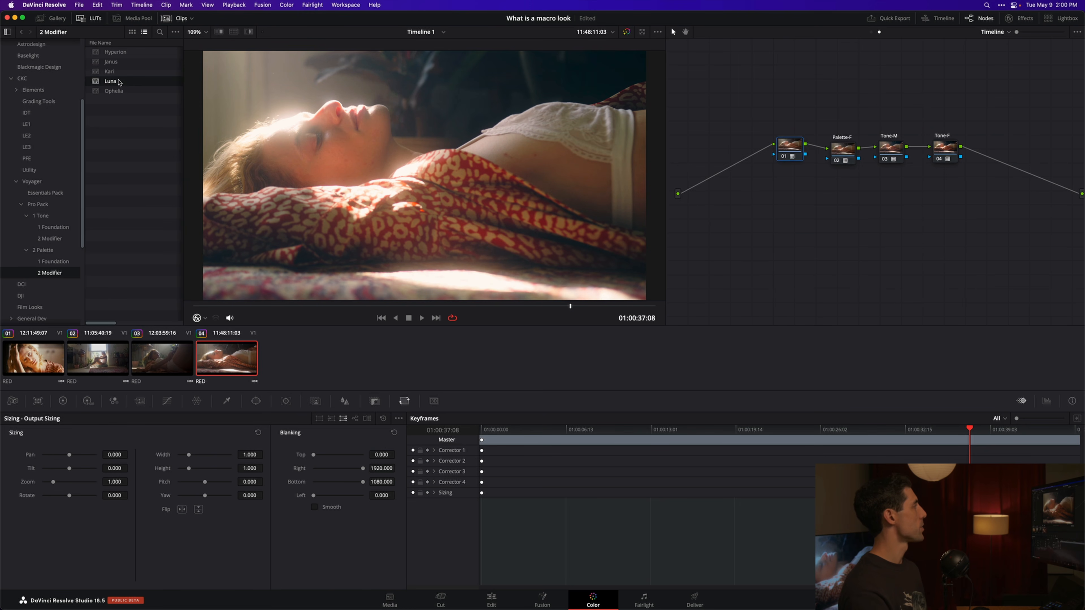
{"action": "left_click", "coordinate": [114, 53]}
{"action": "left_click", "coordinate": [110, 72]}
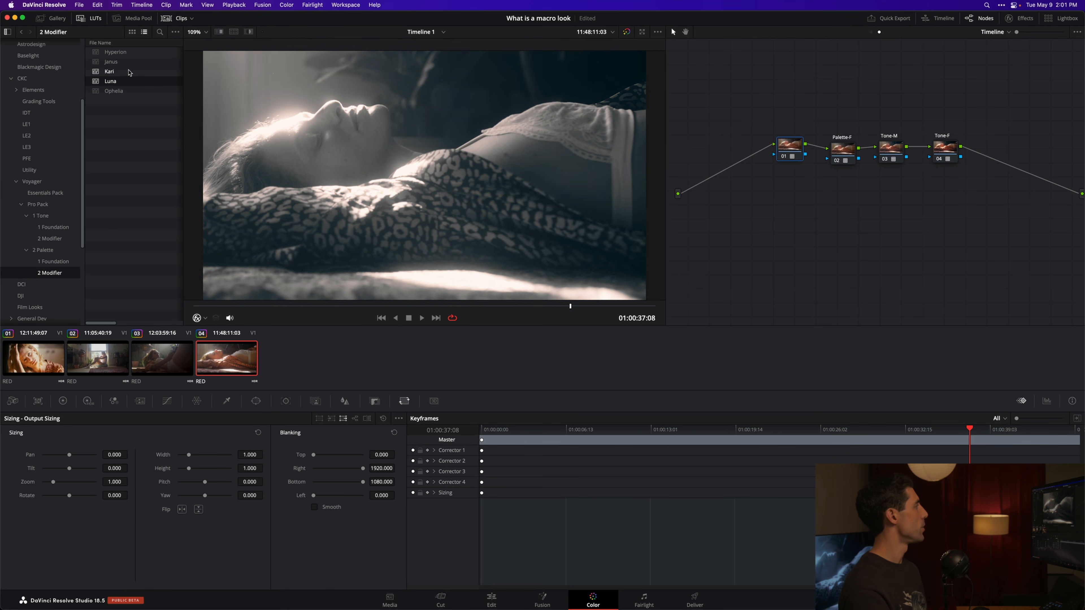
Step: Label node 01 "Palette-M"
{"action": "right_click", "coordinate": [797, 144]}
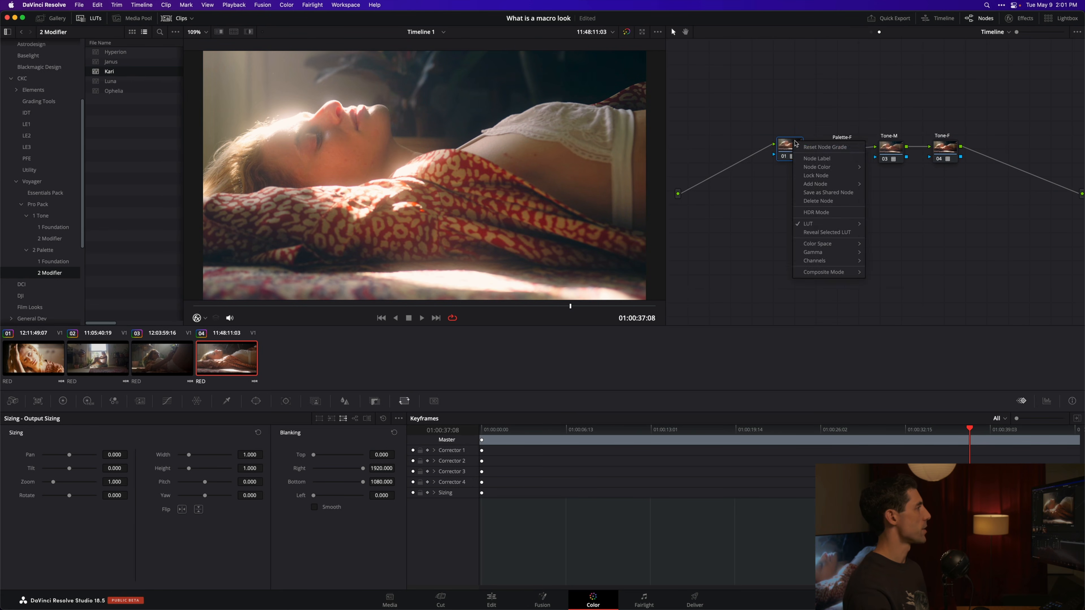
{"action": "left_click", "coordinate": [816, 158]}
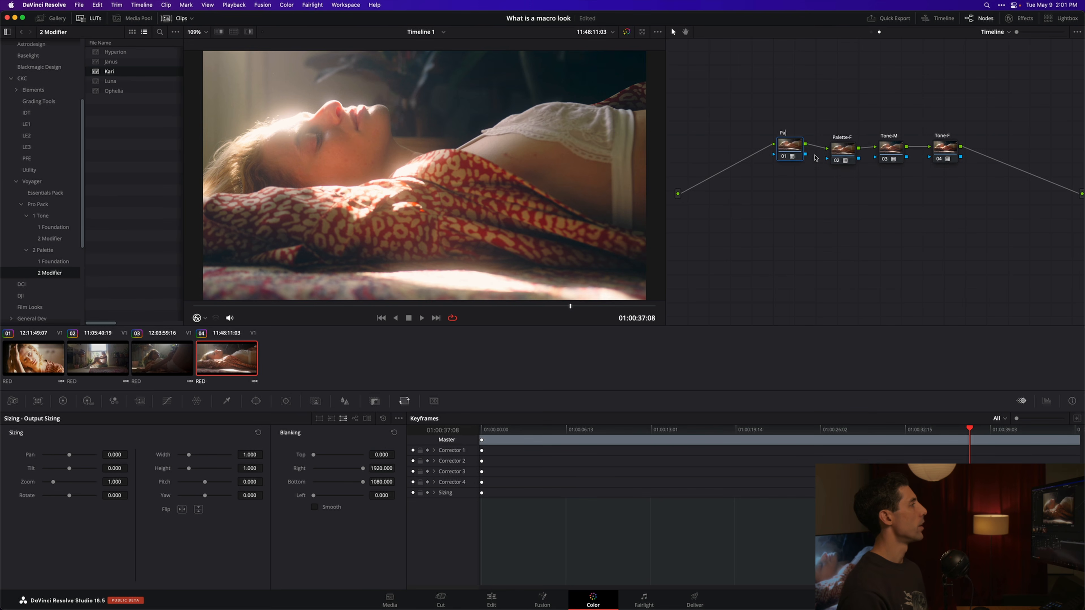
{"action": "type", "text": "Palette-m"}
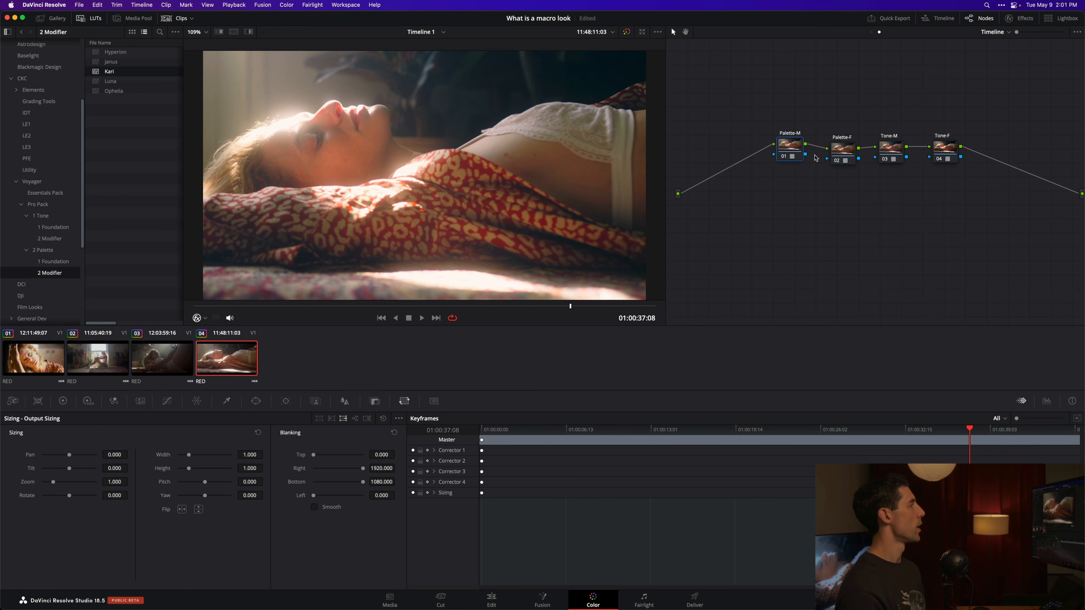
Step: Compare clip 01 under the current Voyager look with the saved Look 1 still by wiping between them
{"action": "left_click", "coordinate": [45, 18]}
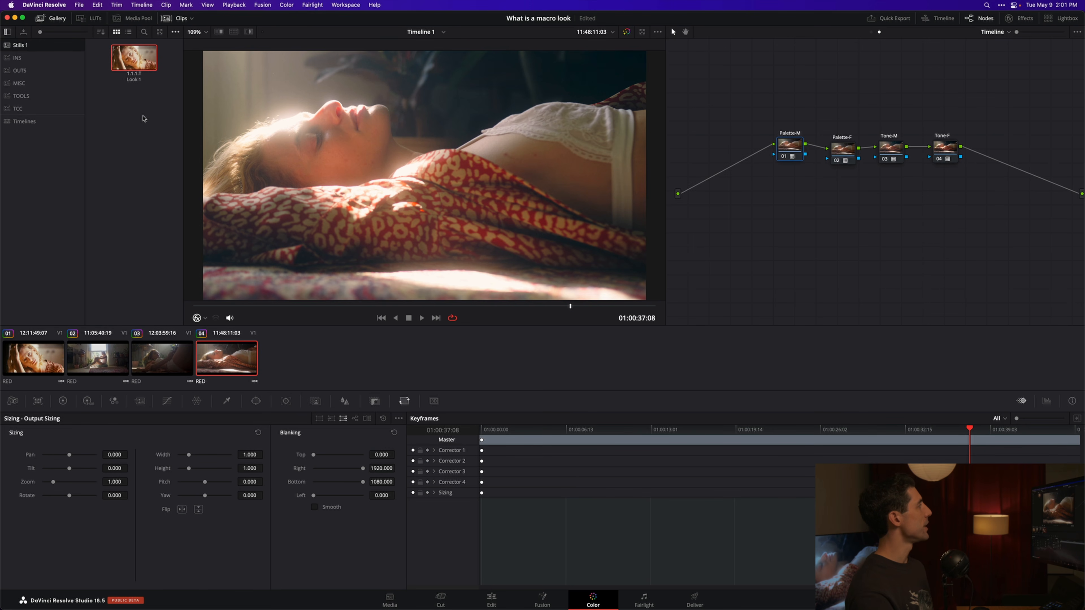
{"action": "left_click", "coordinate": [41, 368]}
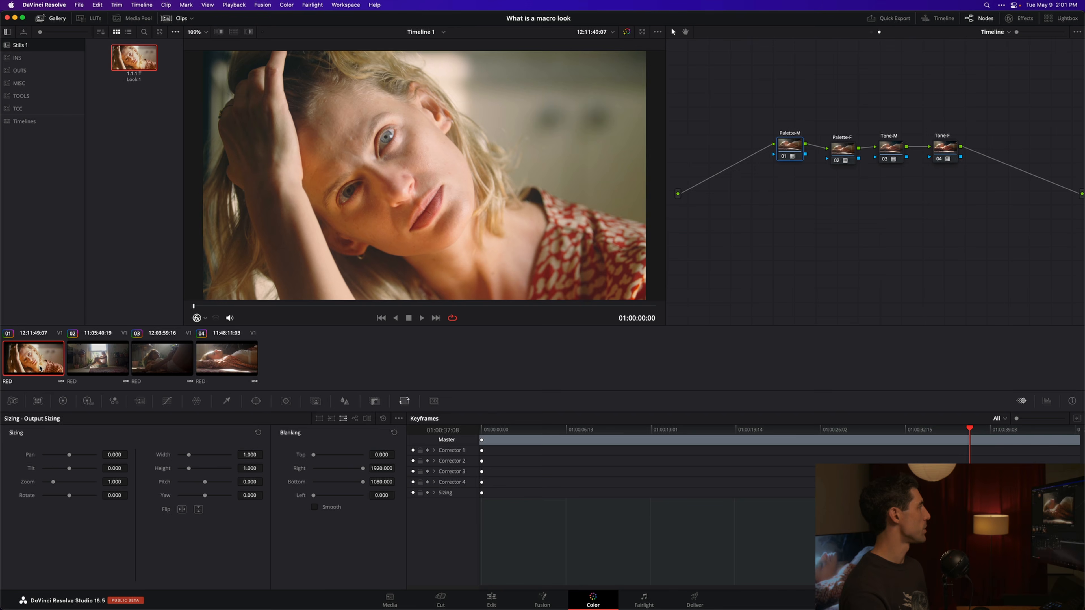
{"action": "key", "text": "ctrl+w"}
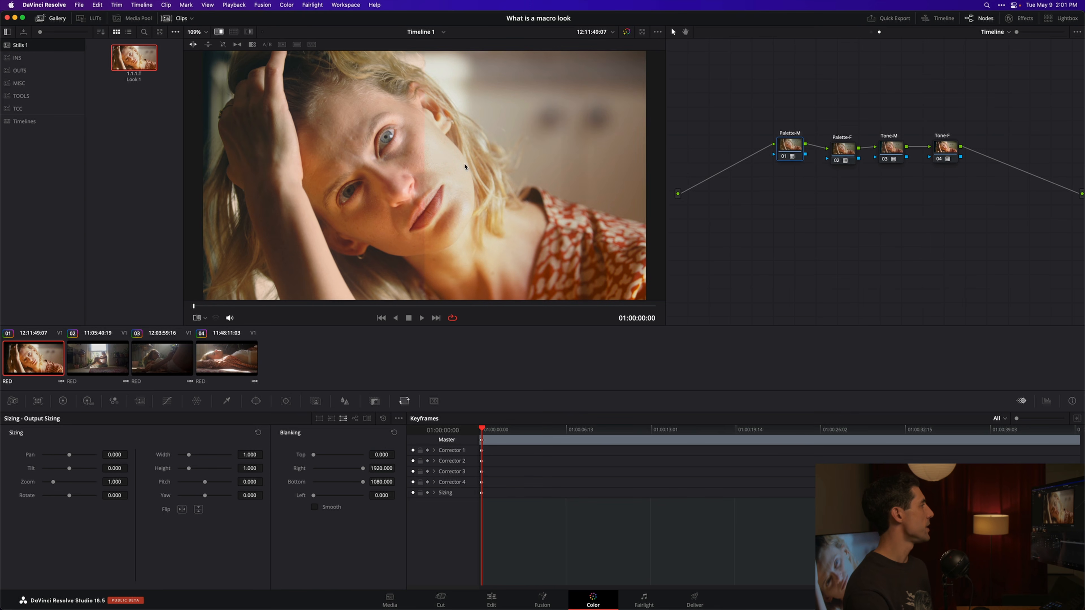
{"action": "left_click_drag", "start_coordinate": [464, 166], "coordinate": [231, 183]}
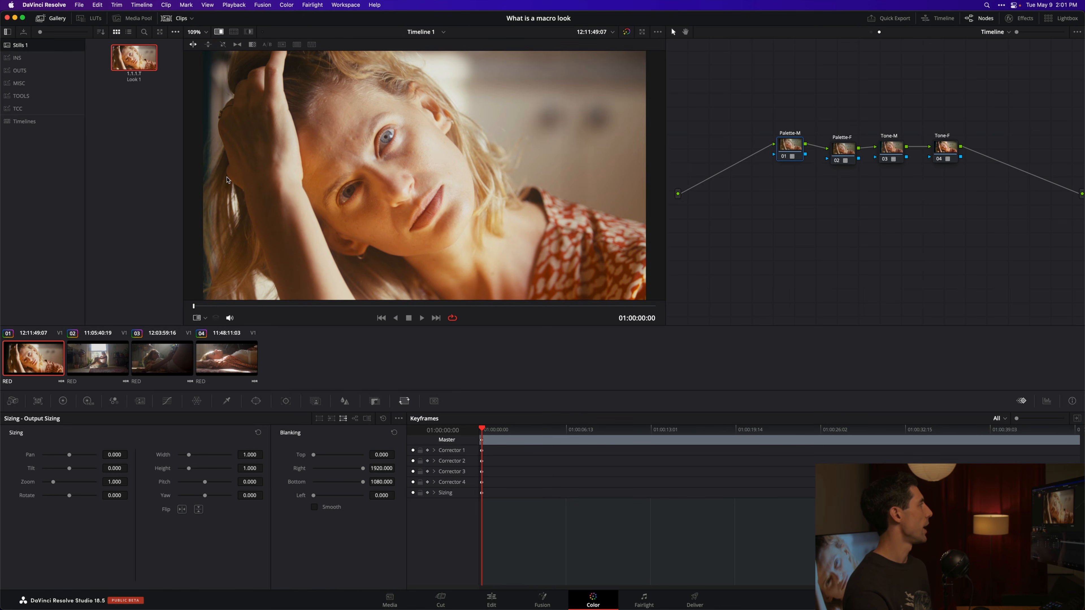
{"action": "key", "text": "super+w"}
{"action": "key", "text": "super+w"}
{"action": "key", "text": "super+w"}
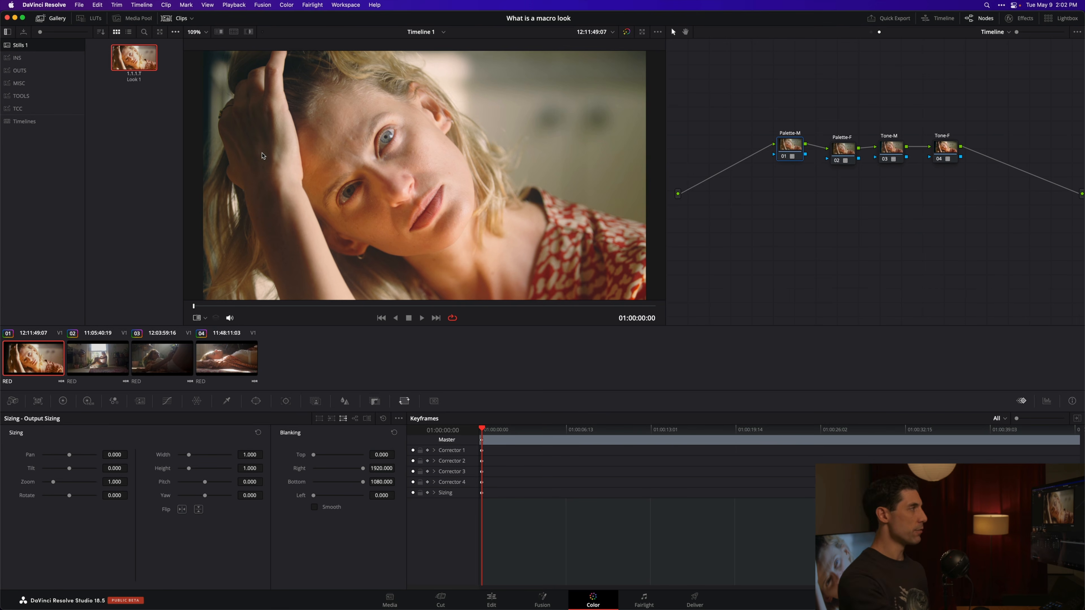
{"action": "key", "text": "super+w"}
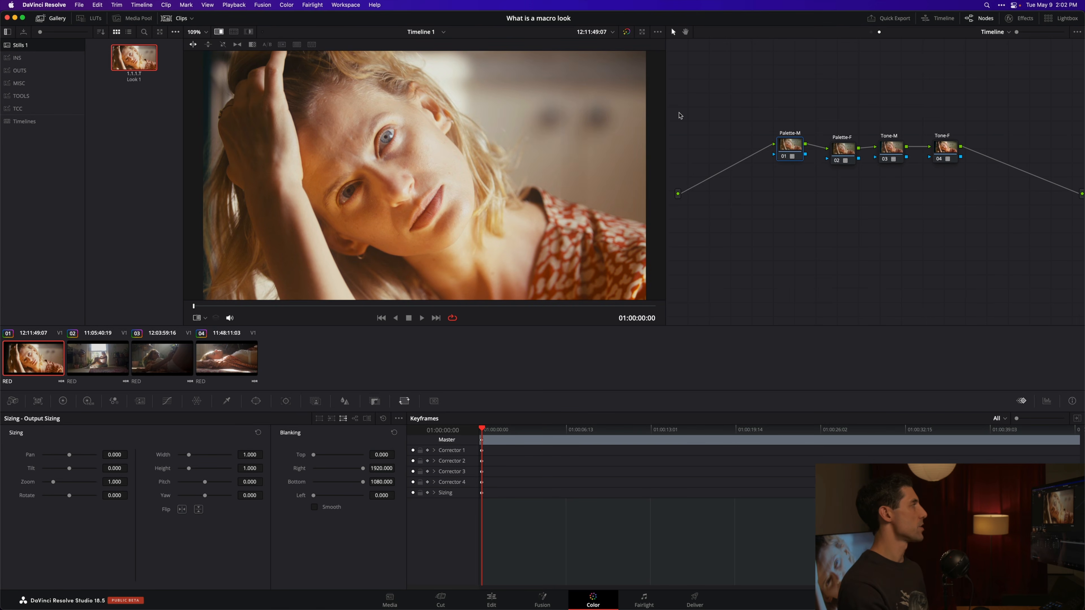
{"action": "key", "text": "super+w"}
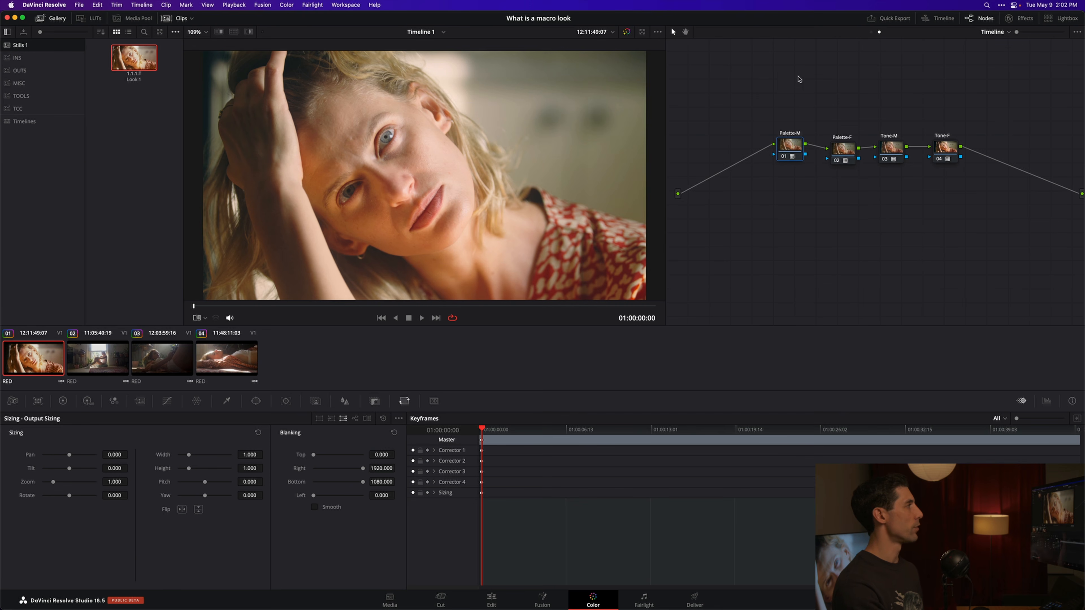
Step: Switch to the clip-level node graph and adjust the contrast of clip 01 on the RATIO node
{"action": "left_click", "coordinate": [871, 33]}
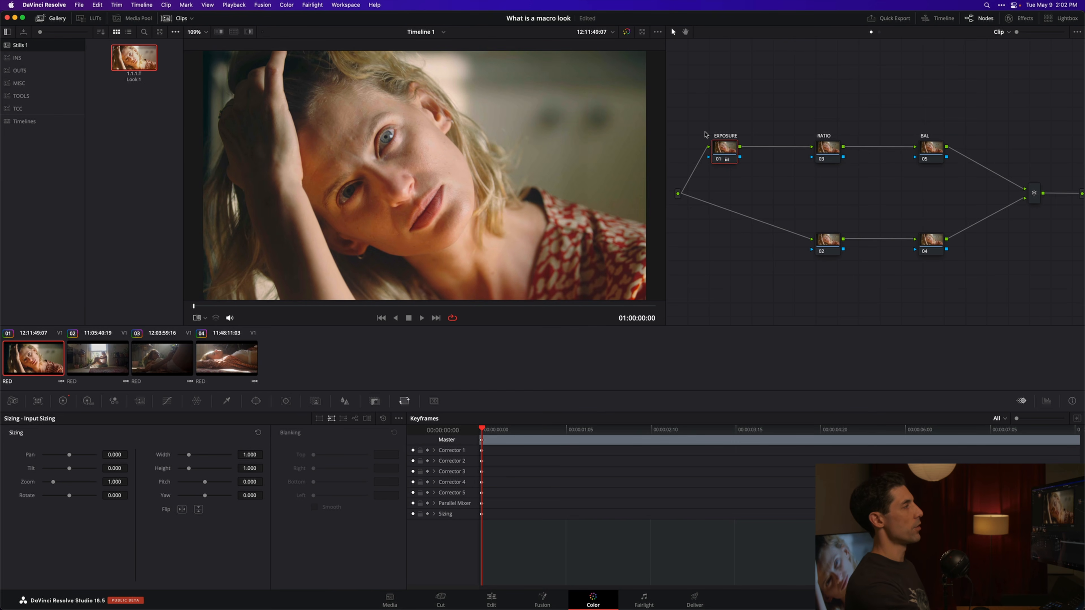
{"action": "left_click", "coordinate": [837, 145]}
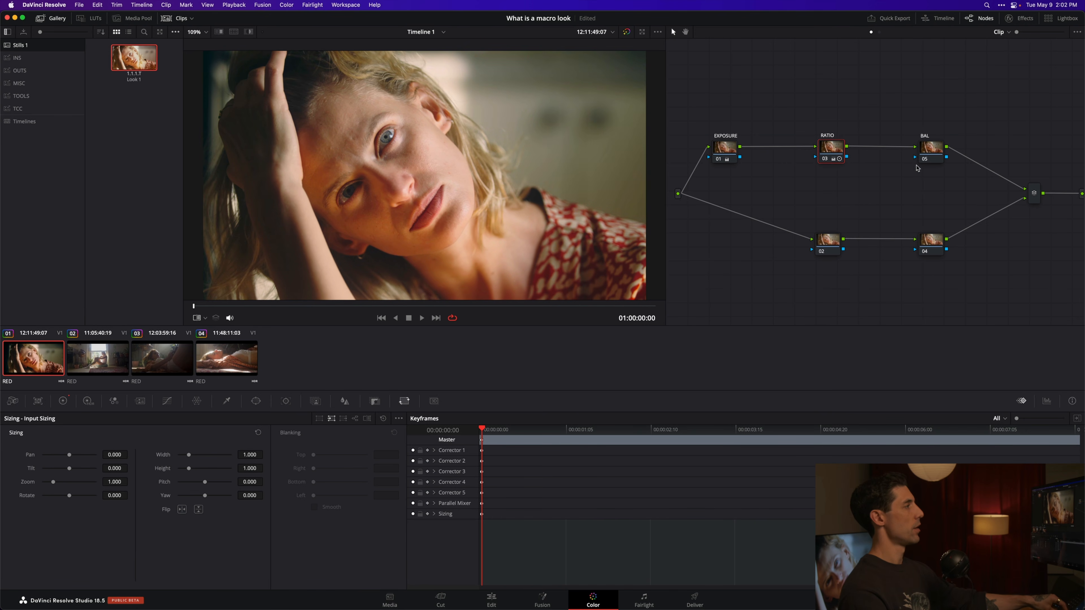
Step: On clip 01's node 04, change the color space, disable channels 1 and 3, and raise the saturation
{"action": "right_click", "coordinate": [929, 243]}
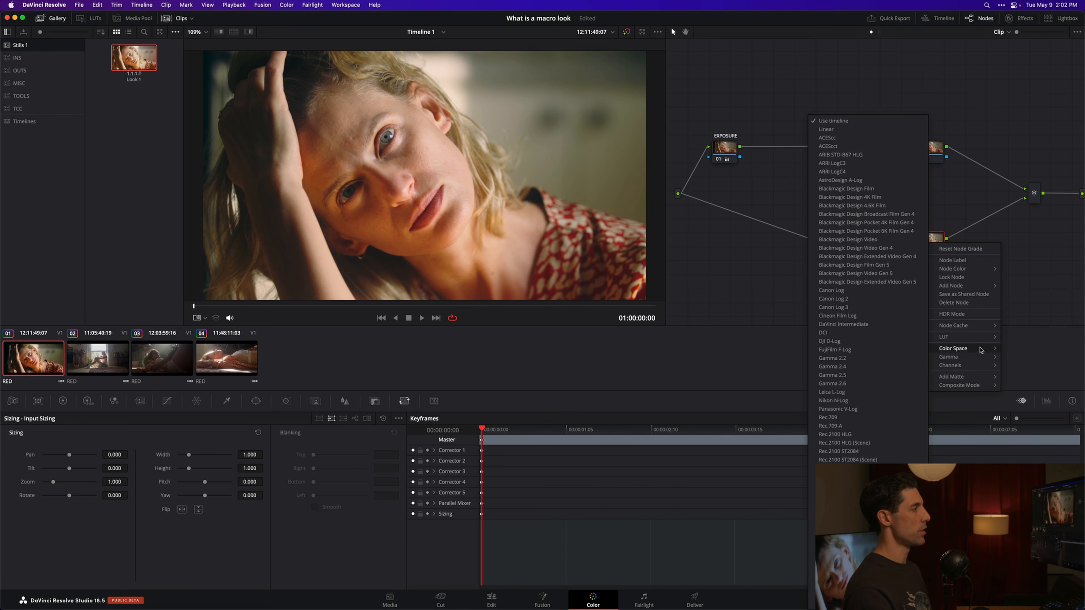
{"action": "left_click", "coordinate": [897, 417]}
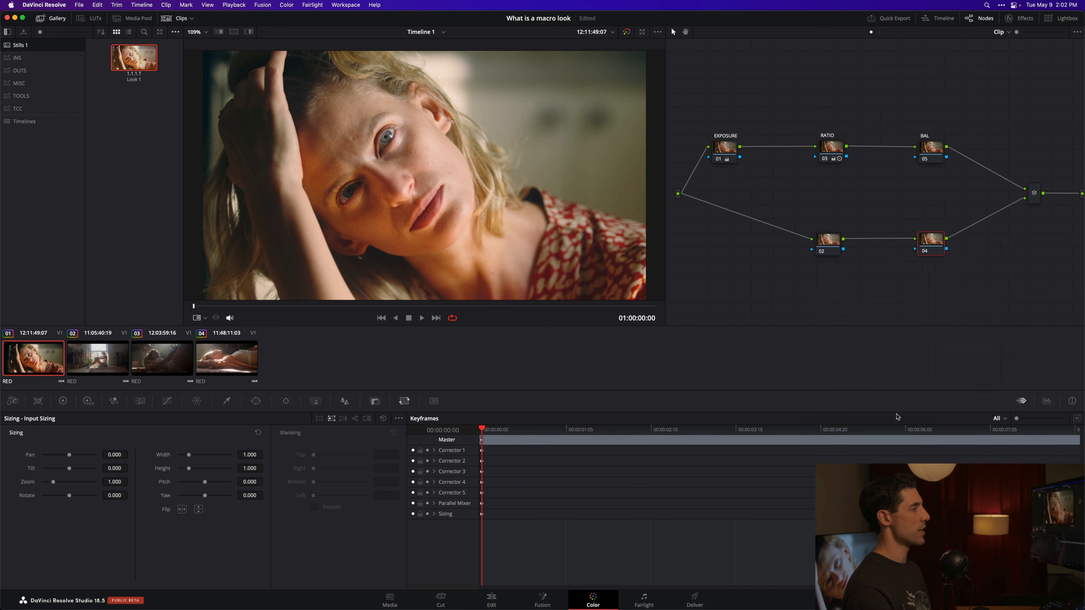
{"action": "right_click", "coordinate": [930, 242]}
{"action": "mouse_move", "coordinate": [951, 364]}
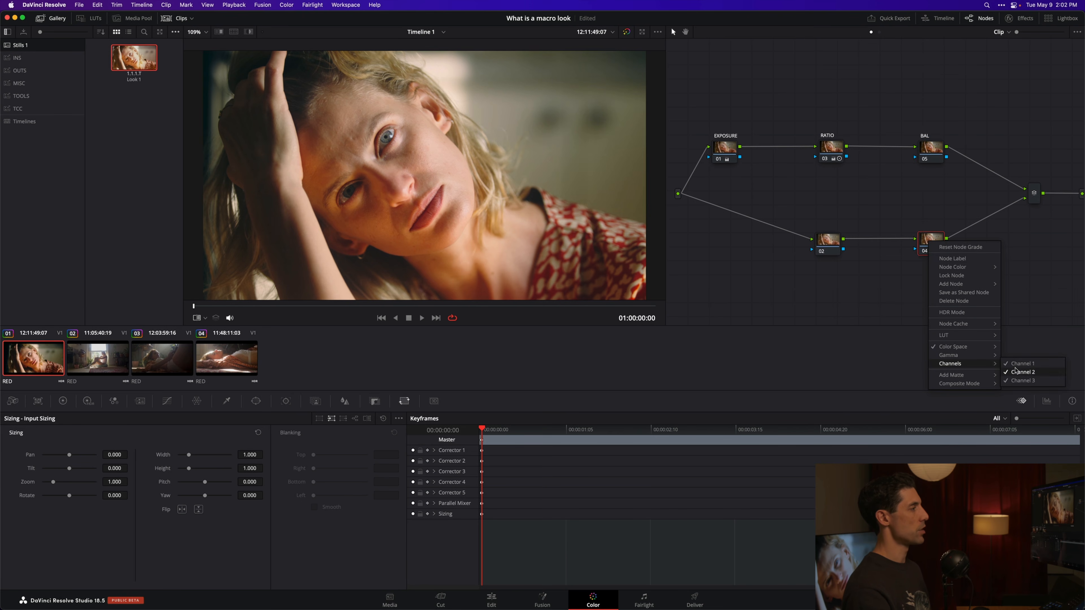
{"action": "left_click", "coordinate": [1016, 364]}
{"action": "right_click", "coordinate": [926, 249]}
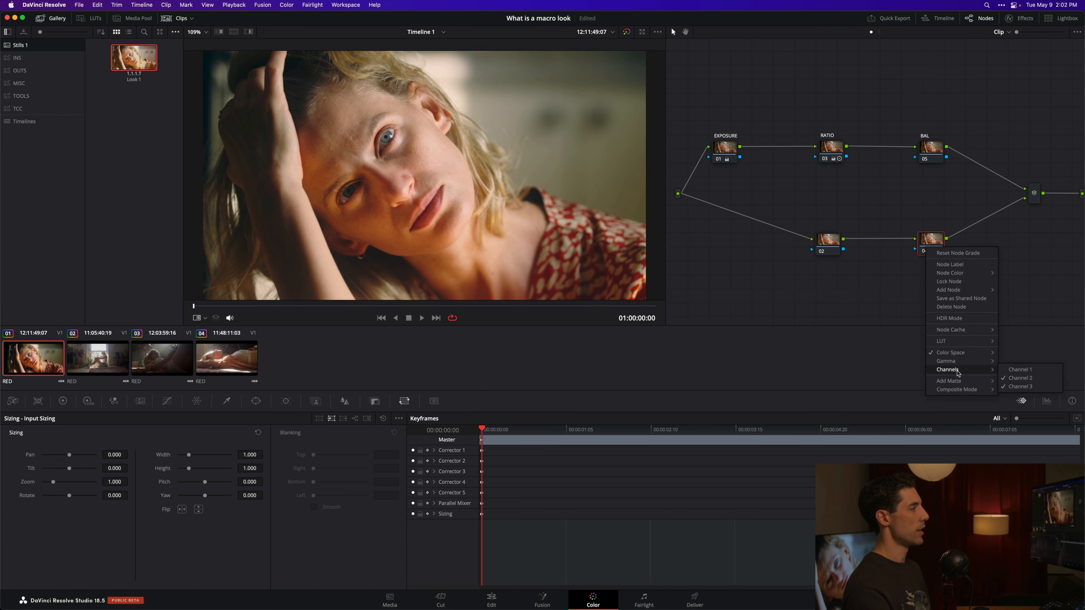
{"action": "left_click", "coordinate": [1018, 387]}
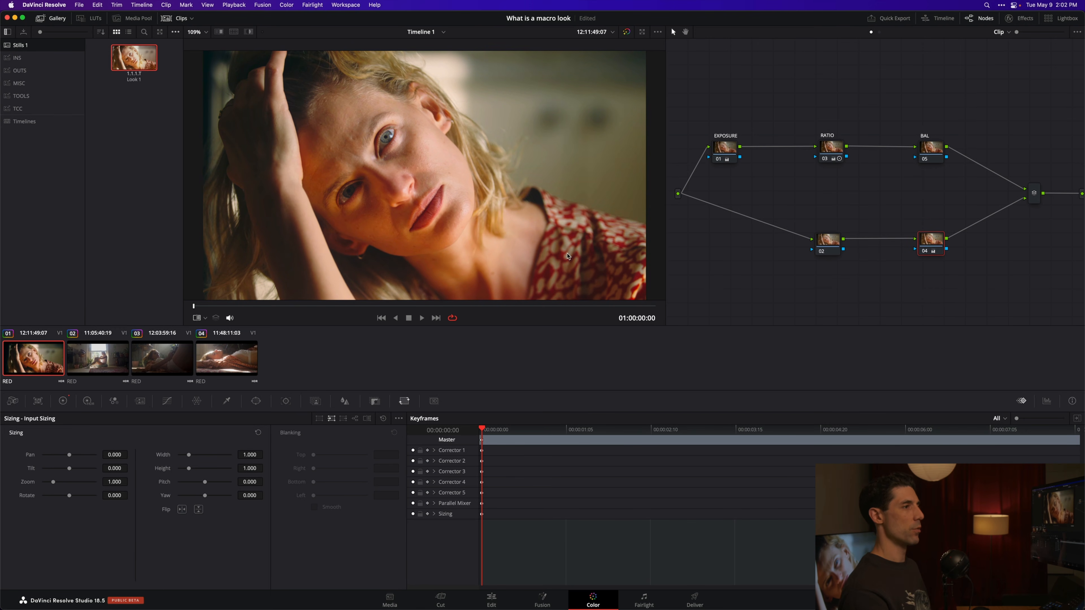
Step: On clip 02, adjust the contrast on the RATIO node and select the BAL node for balancing
{"action": "left_click", "coordinate": [102, 357]}
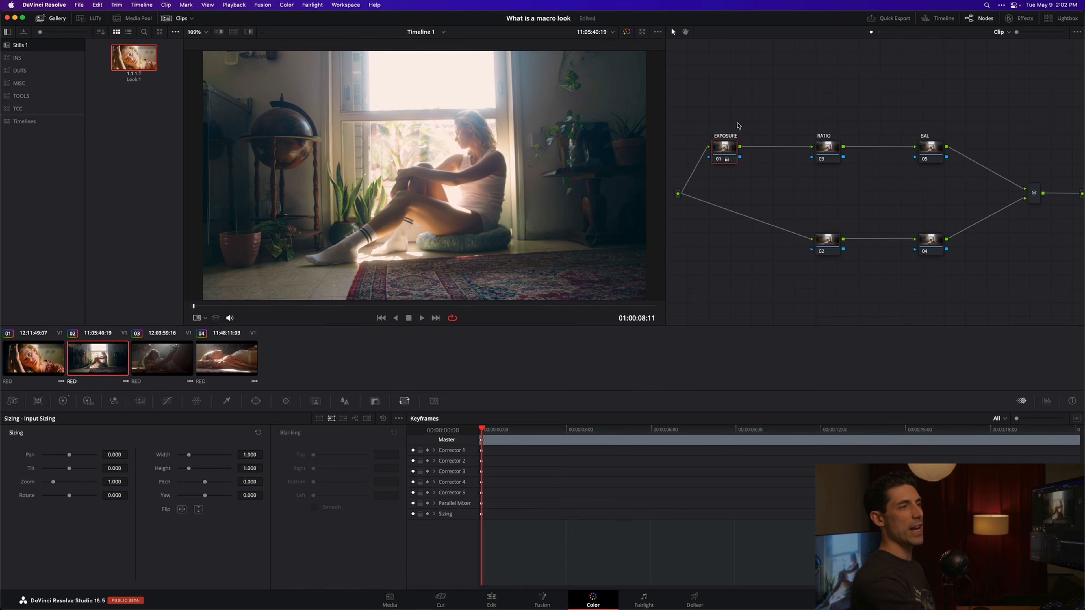
{"action": "left_click", "coordinate": [828, 147]}
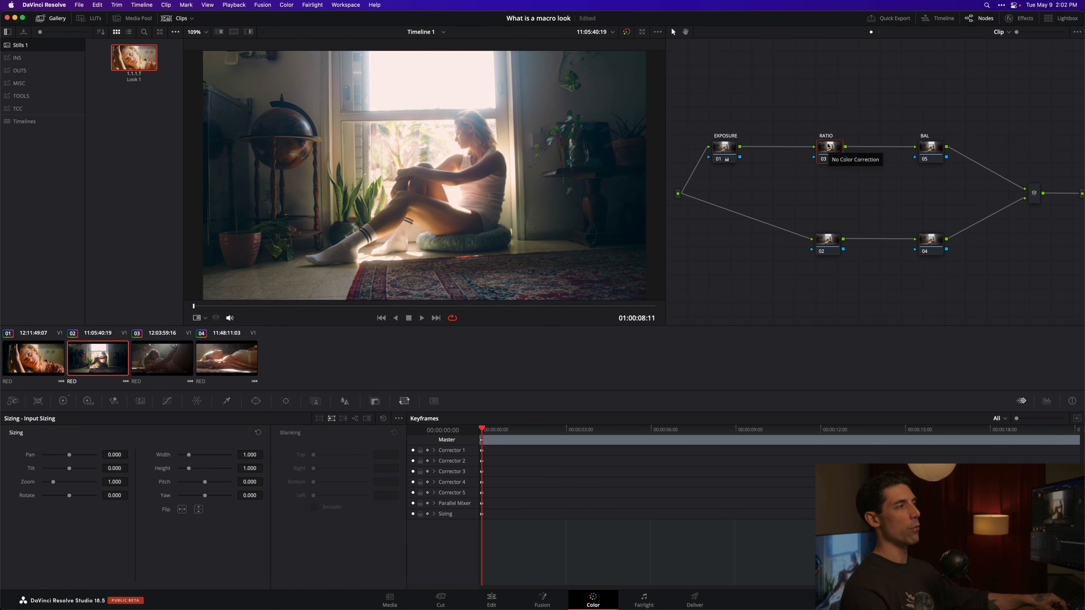
{"action": "left_click", "coordinate": [933, 148]}
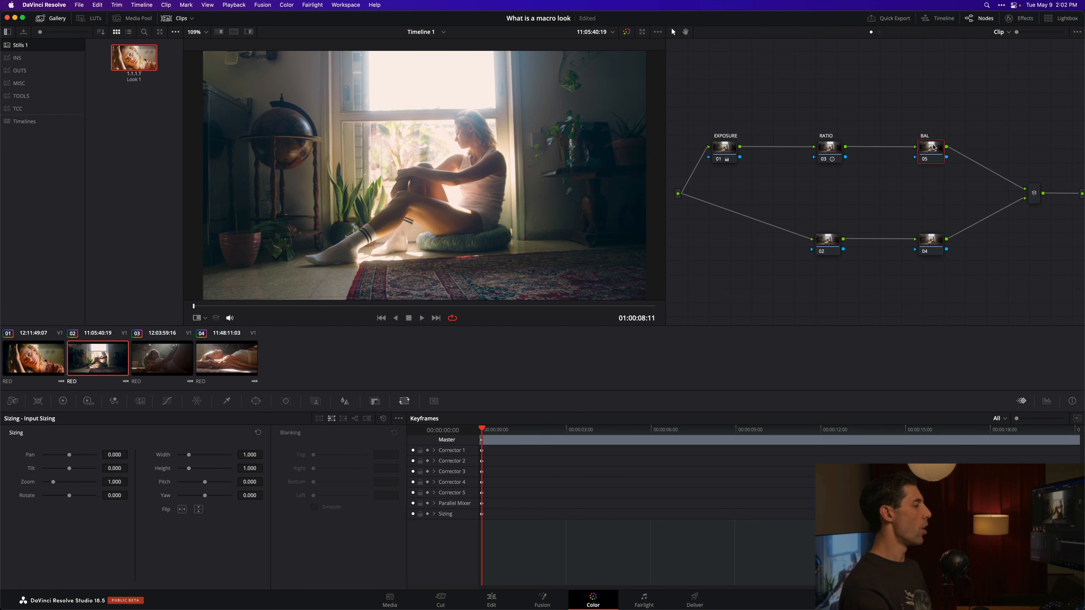